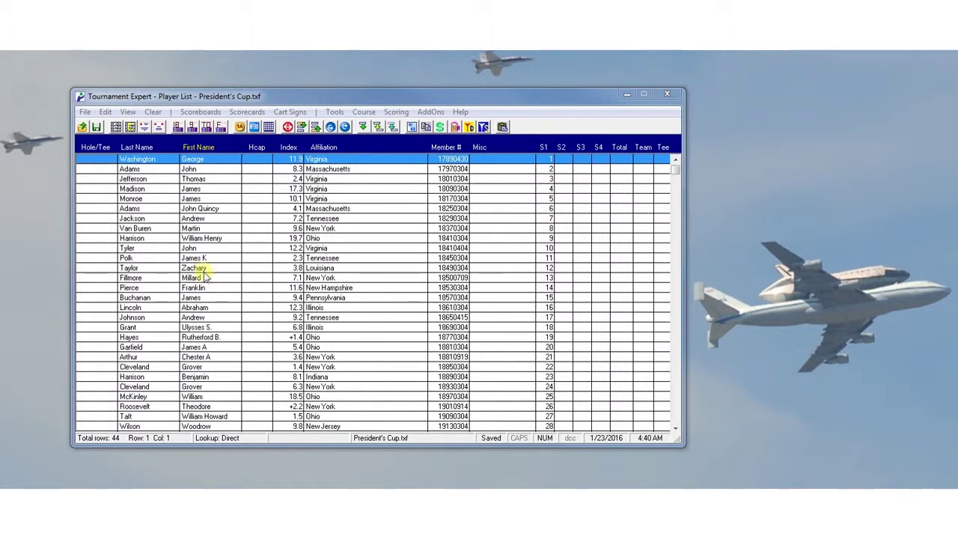
Step: Move the player in row 11 of the list up two rows, one row at a time, to row 9
click(105, 113)
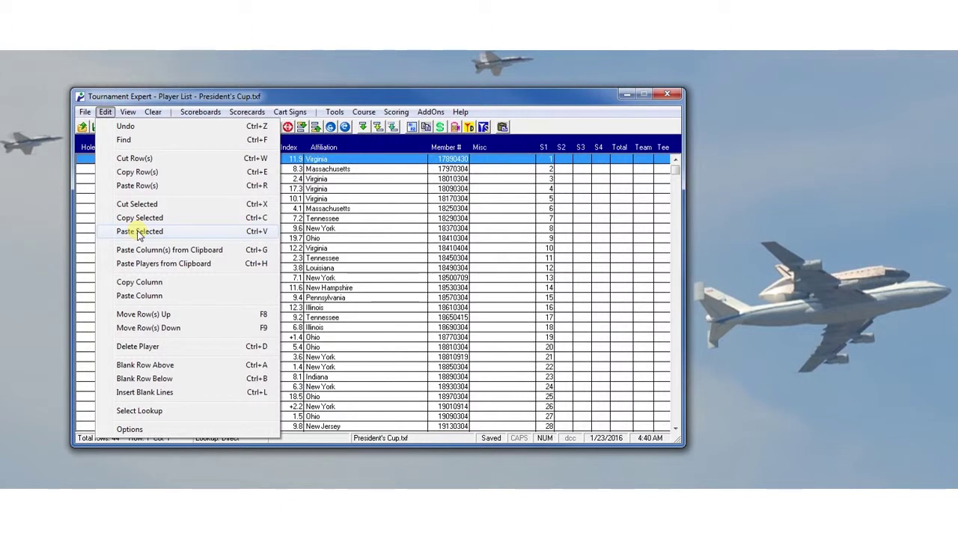
click(310, 251)
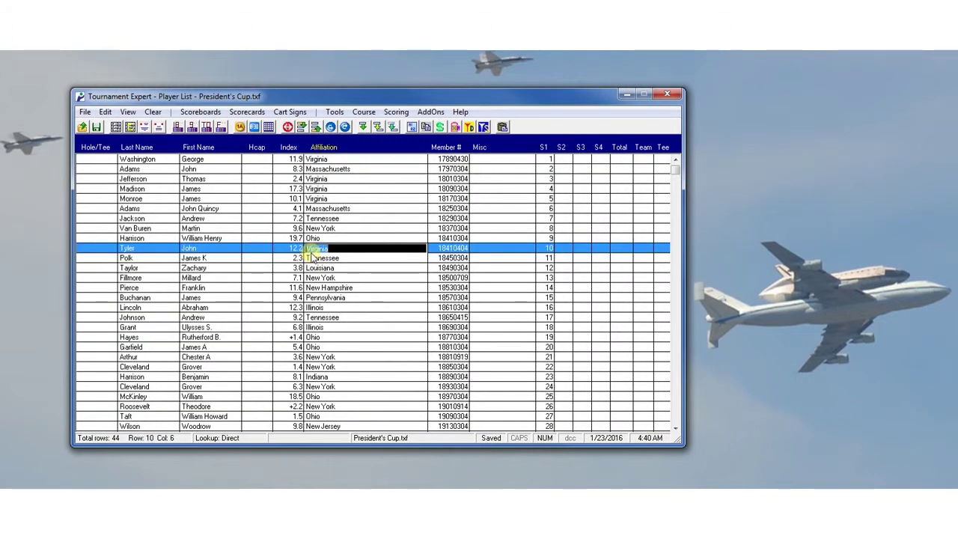
click(139, 260)
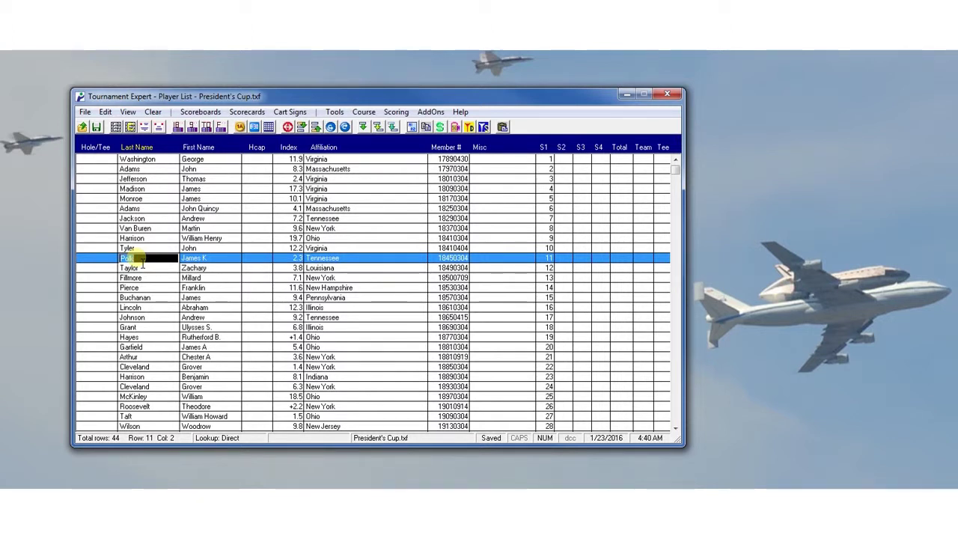
click(105, 110)
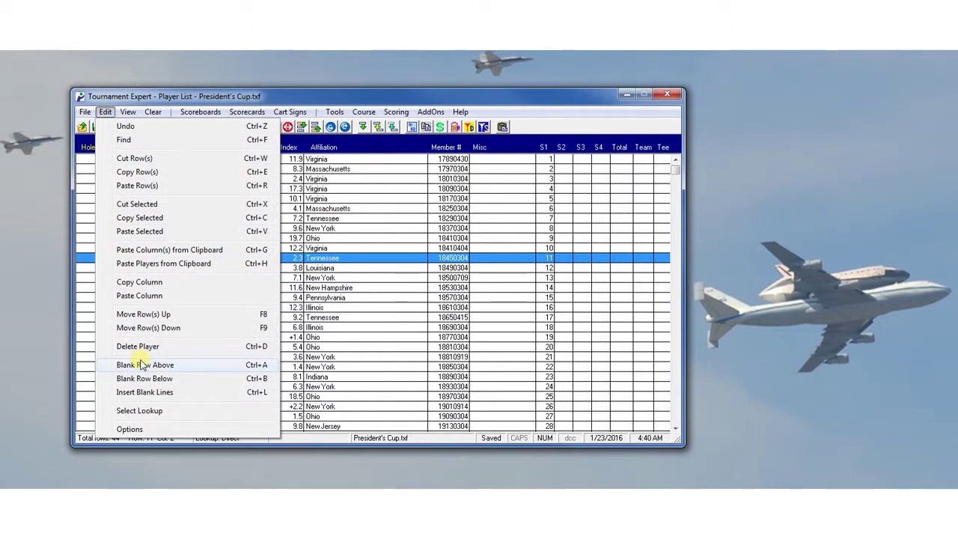
click(142, 315)
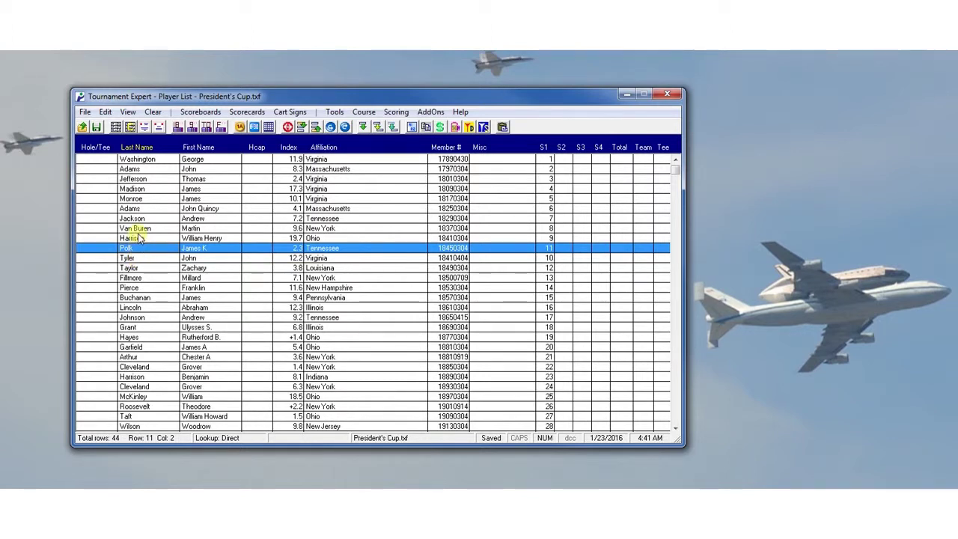
click(105, 113)
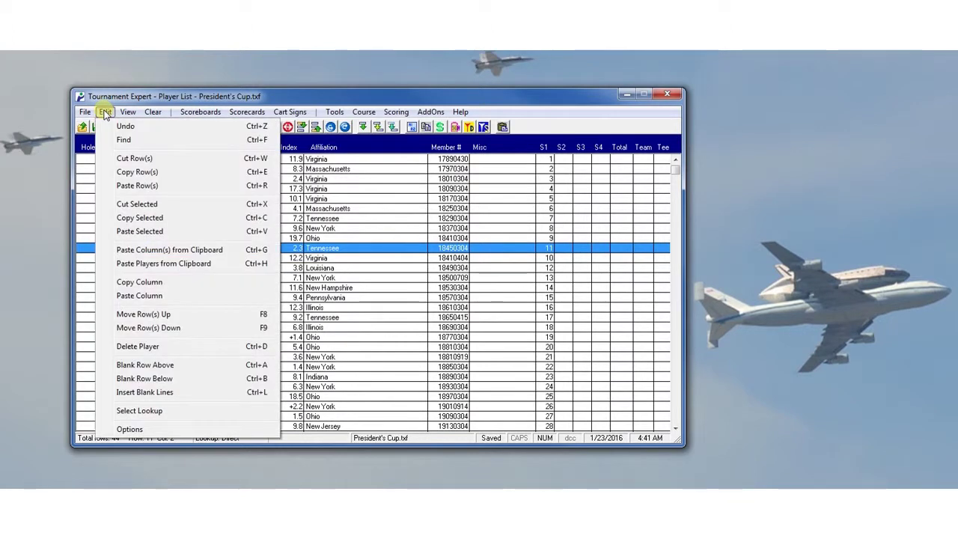
click(156, 314)
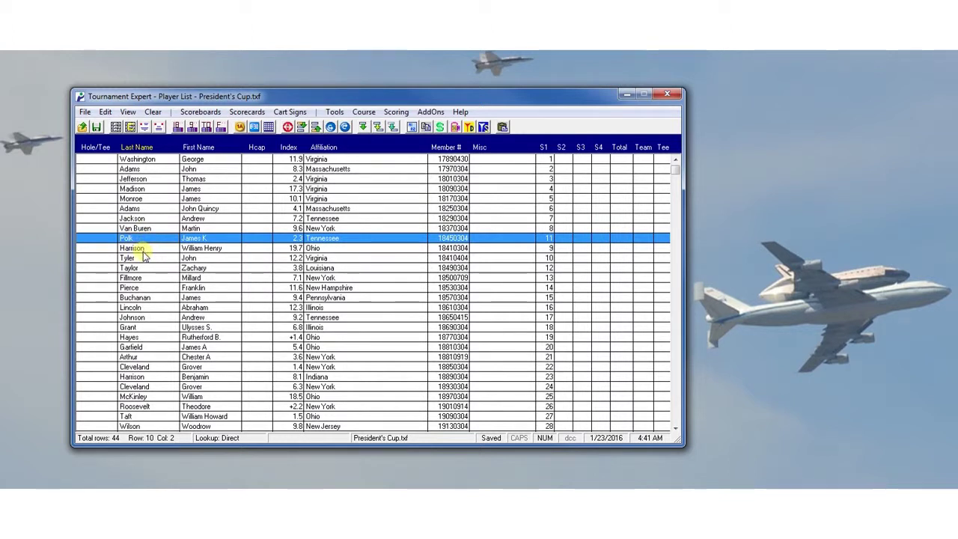
Step: Move the same player from row 9 up four more rows to row 5
click(106, 112)
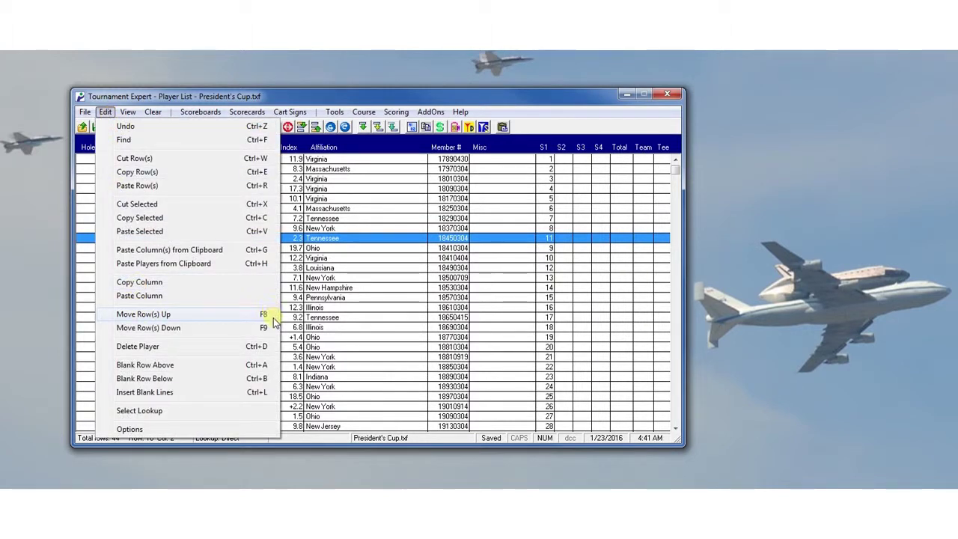
click(339, 240)
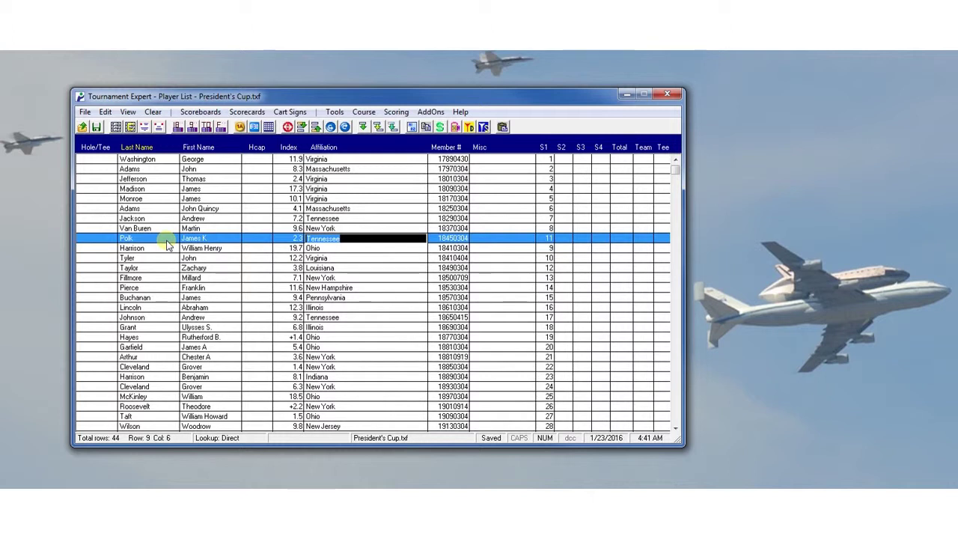
key(ctrl+Up)
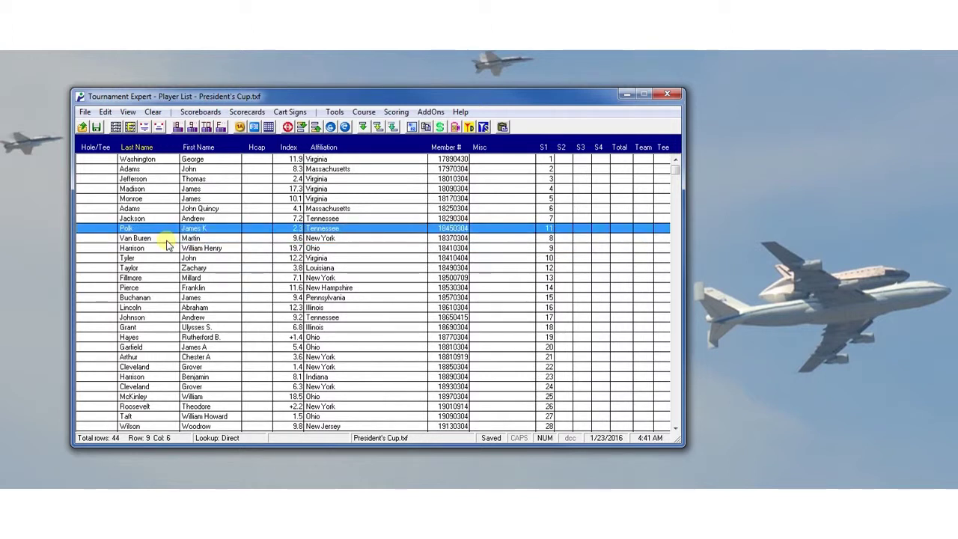
key(ctrl+Up)
key(ctrl+Up)
key(ctrl+Up)
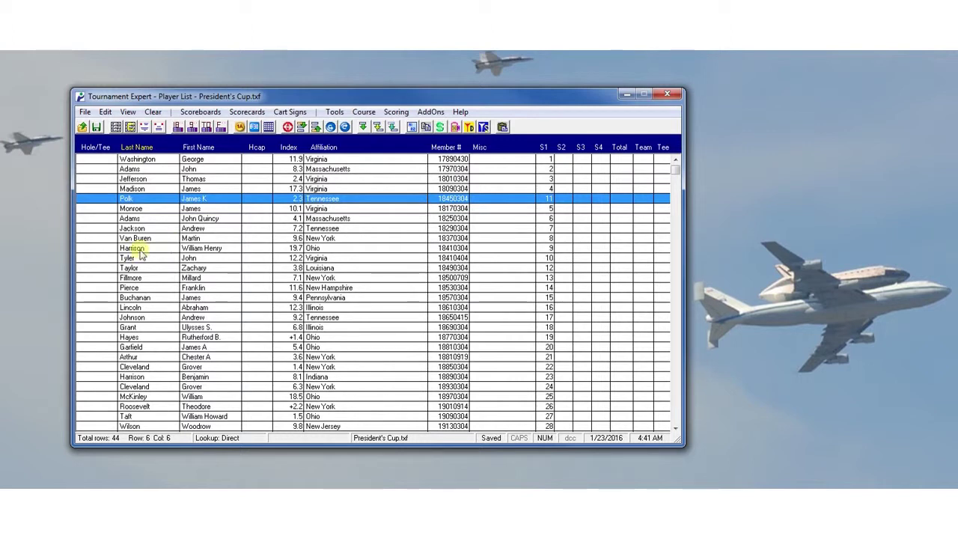
Step: Move the player in row 5 down six rows, back to row 11
click(106, 112)
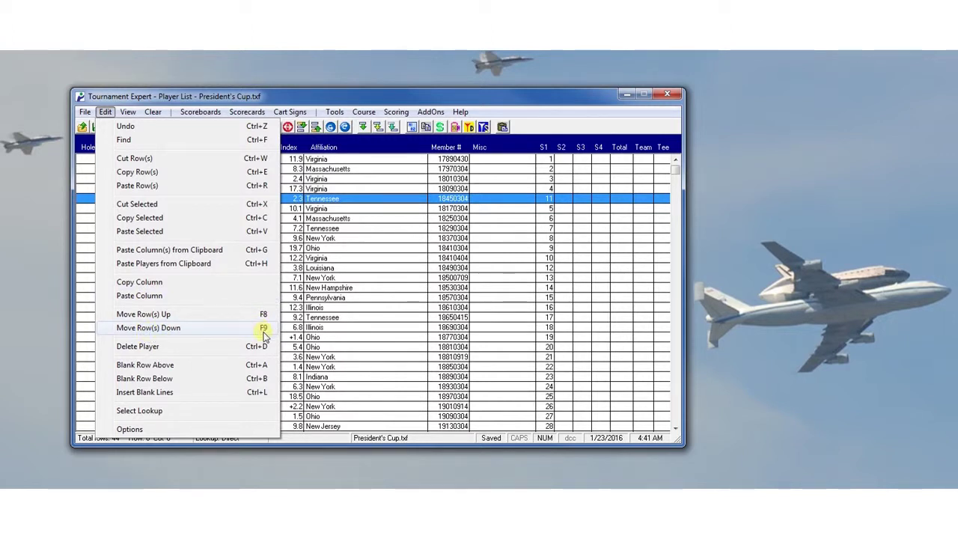
click(328, 201)
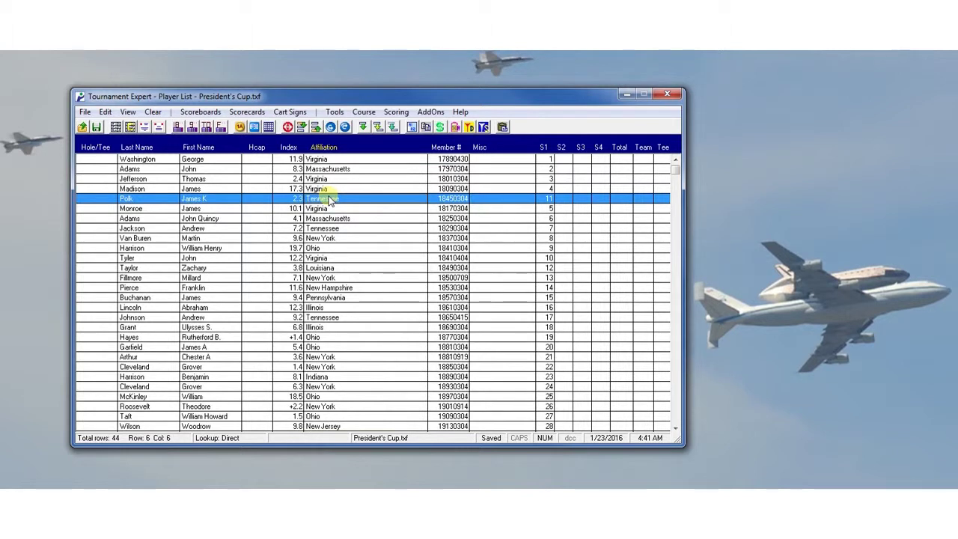
key(ctrl+Down)
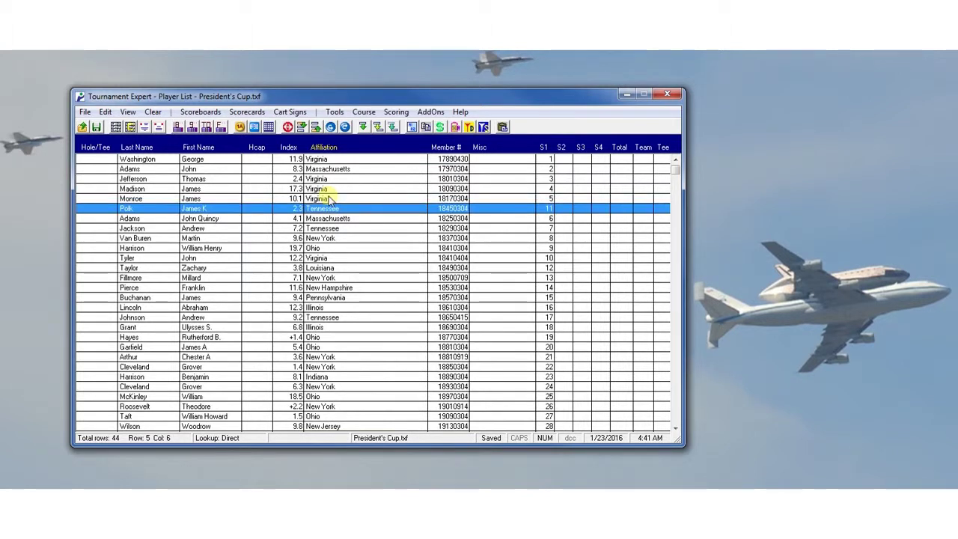
key(ctrl+Down)
key(ctrl+Down)
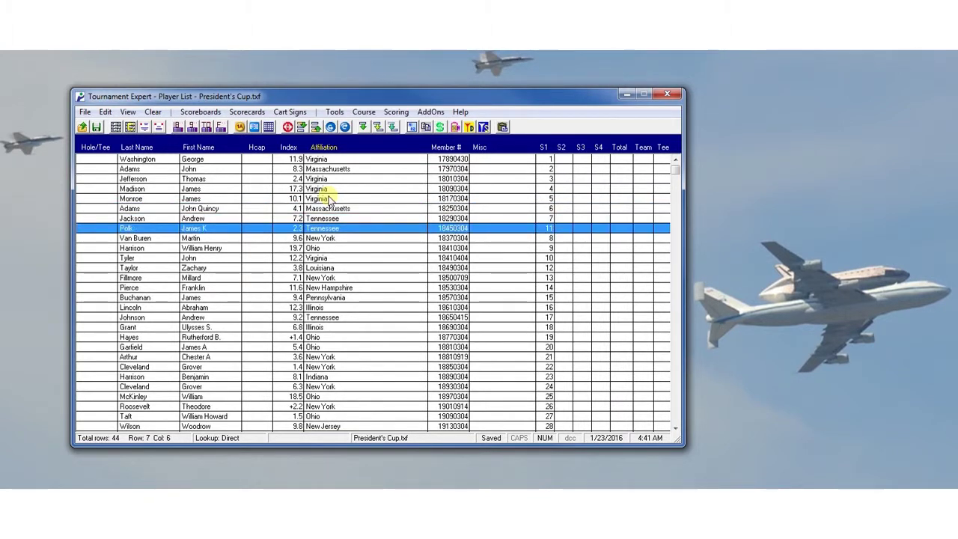
key(ctrl+Down)
key(ctrl+Down)
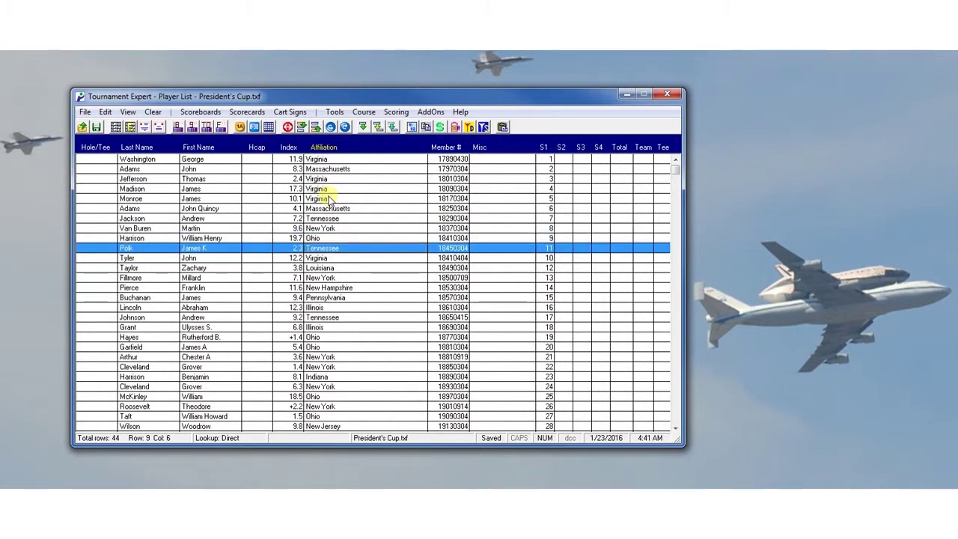
key(ctrl+Down)
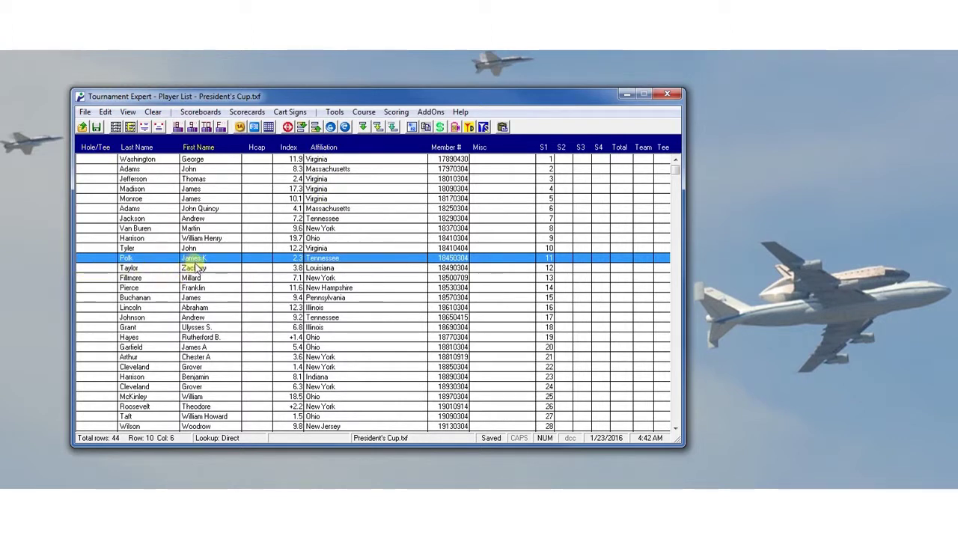
Step: Select the first four player rows and move them together down four rows
click(105, 161)
drag(105, 161, 104, 193)
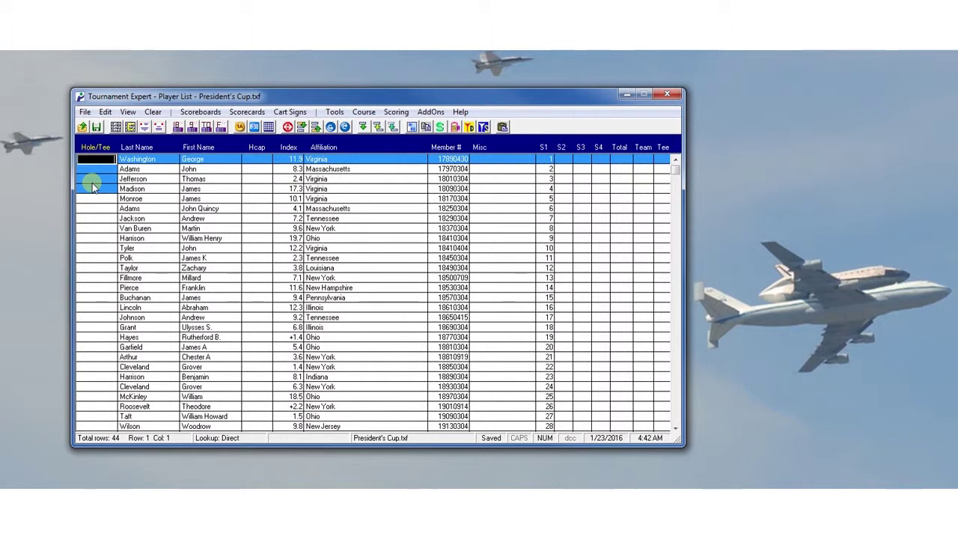
key(ctrl+Down)
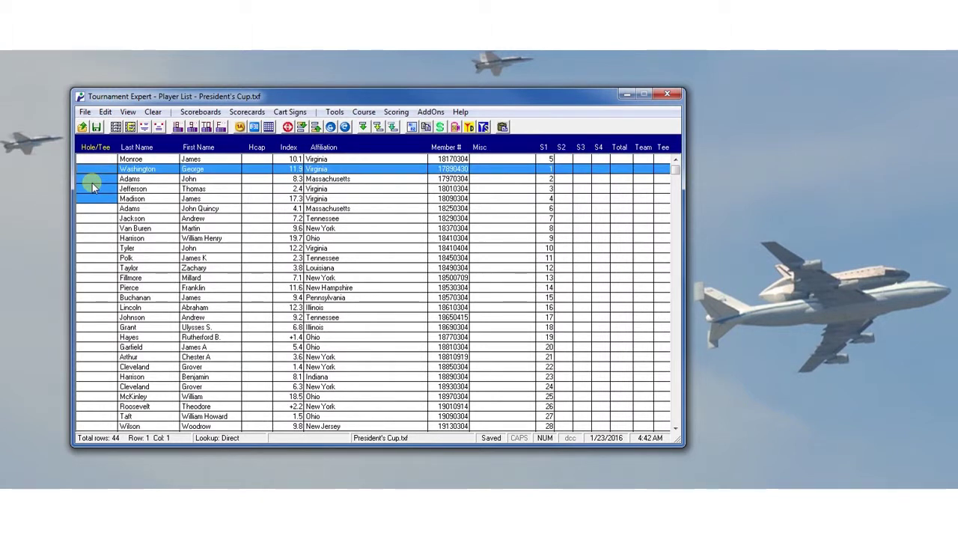
key(ctrl+Down)
key(ctrl+Down)
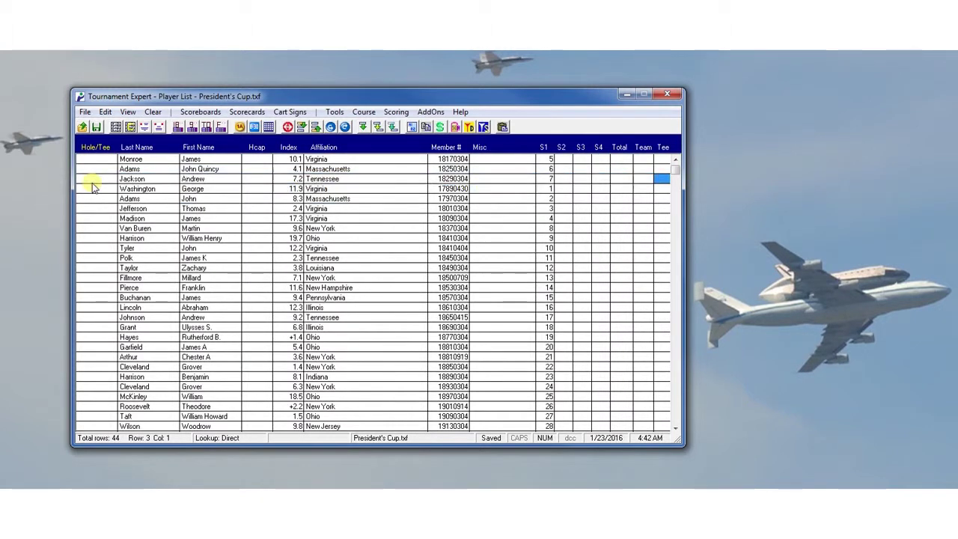
key(ctrl+Down)
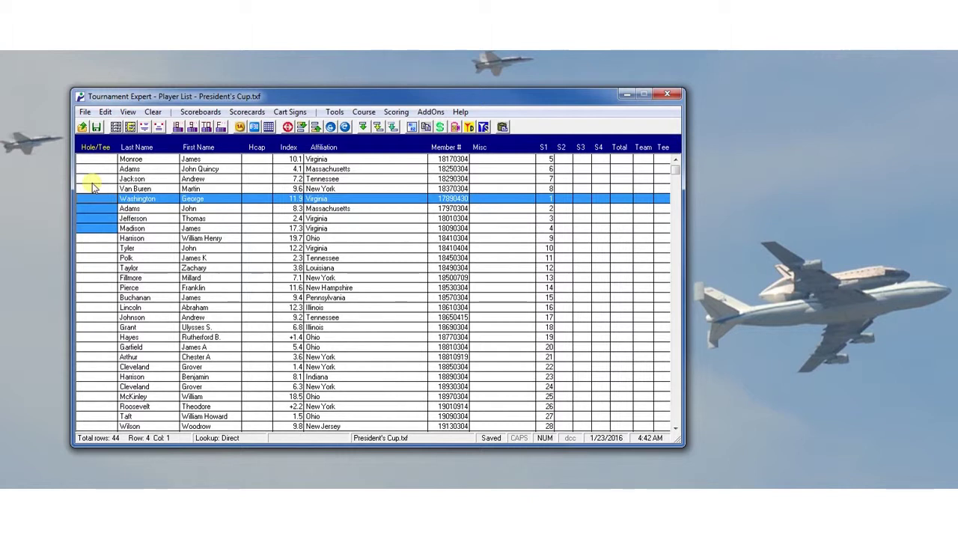
Step: Move the selected block of four players back up four rows to the top of the list
key(ctrl+Up)
key(ctrl+Up)
key(ctrl+Up)
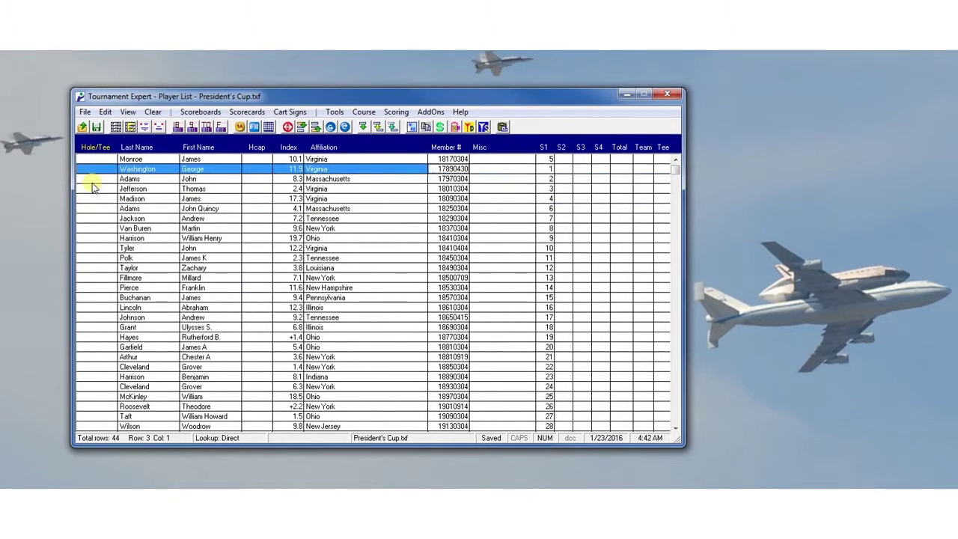
key(ctrl+Up)
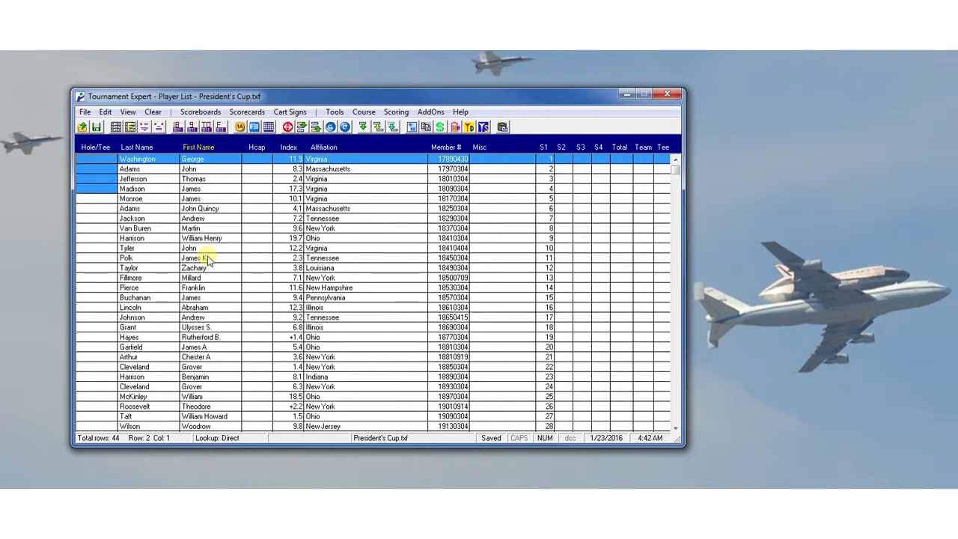
Step: Cut the first four player rows and paste them at row 18, directly above the first Cleveland entry
click(104, 113)
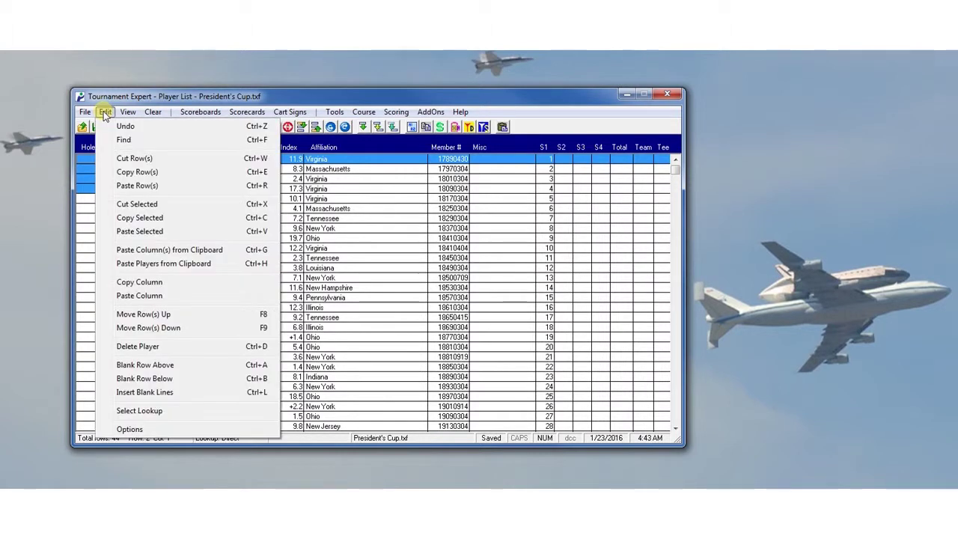
click(134, 159)
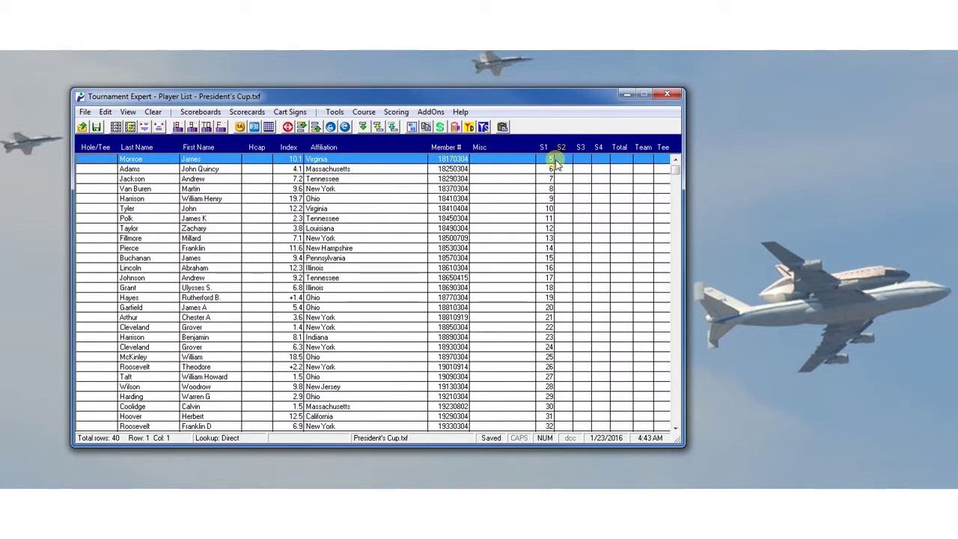
click(105, 329)
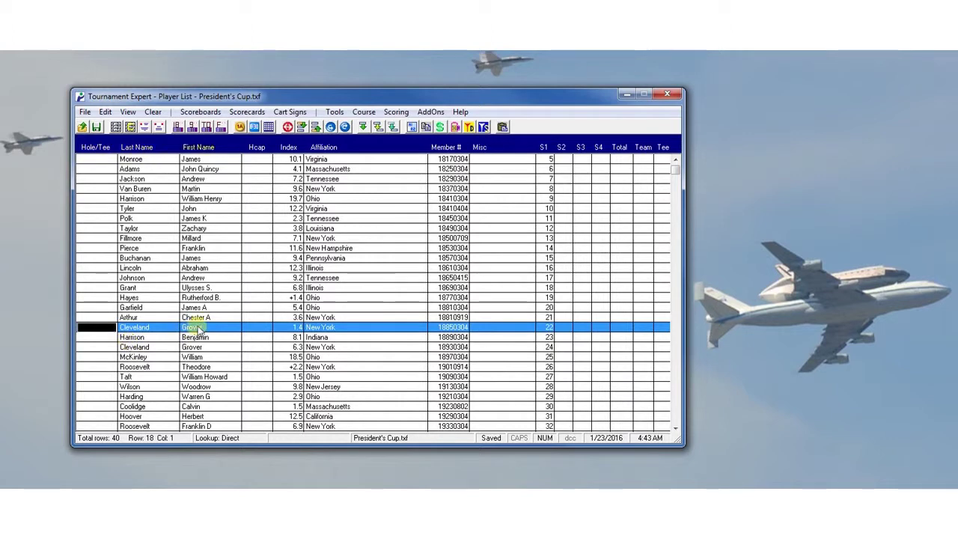
click(105, 113)
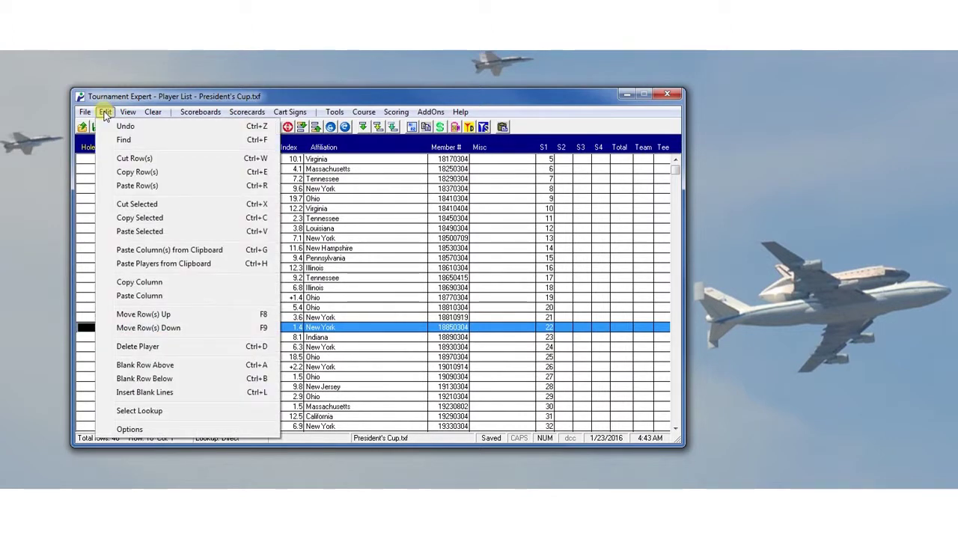
click(127, 186)
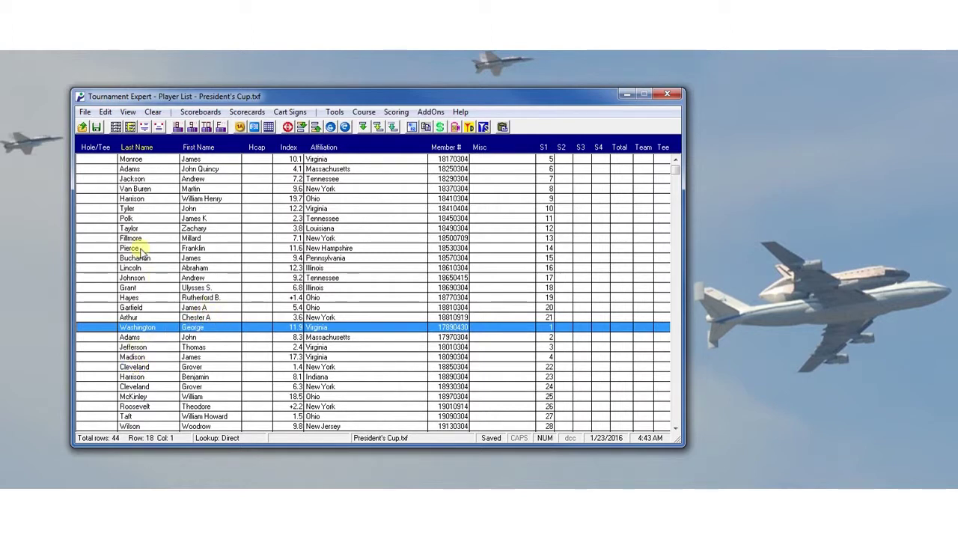
Step: Cut the four player rows starting at row 18 and paste them back at row 1 of the list
click(105, 111)
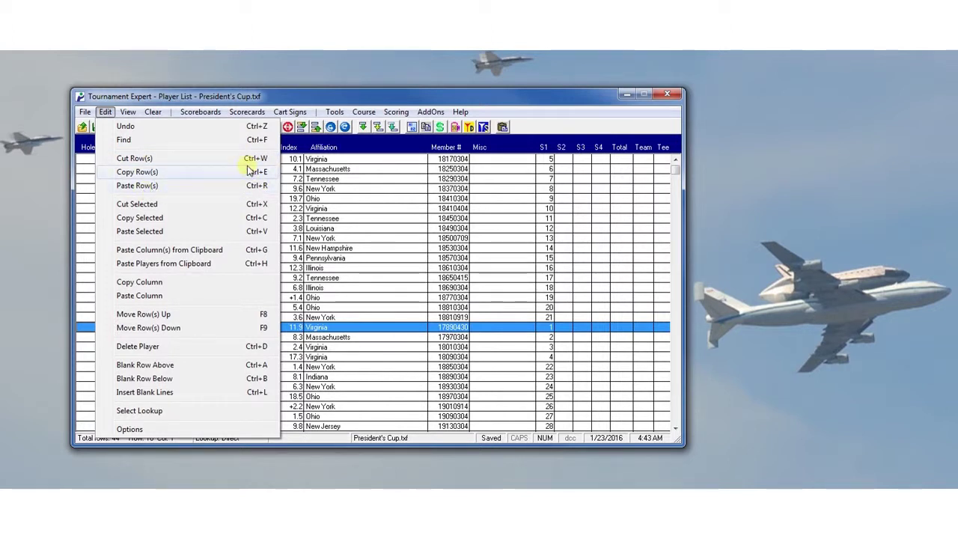
click(338, 327)
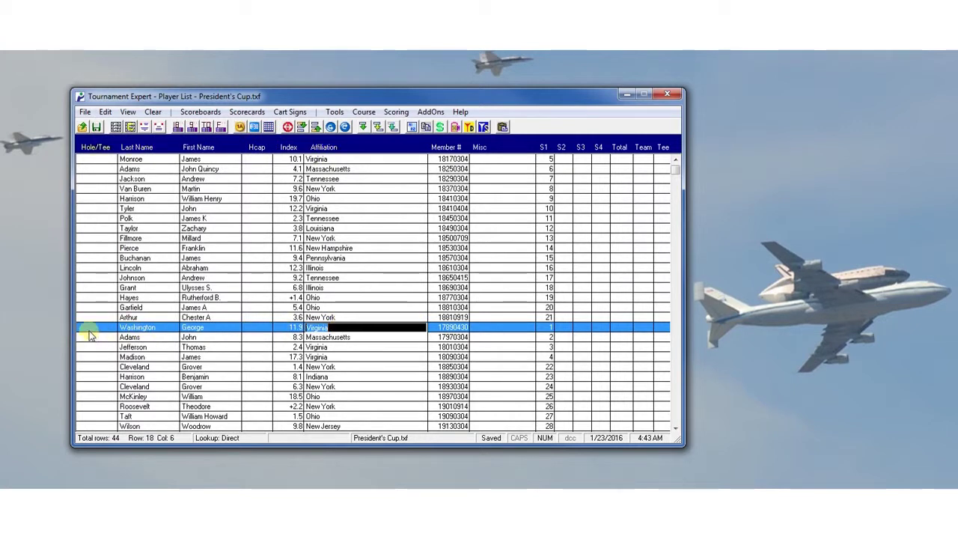
click(88, 331)
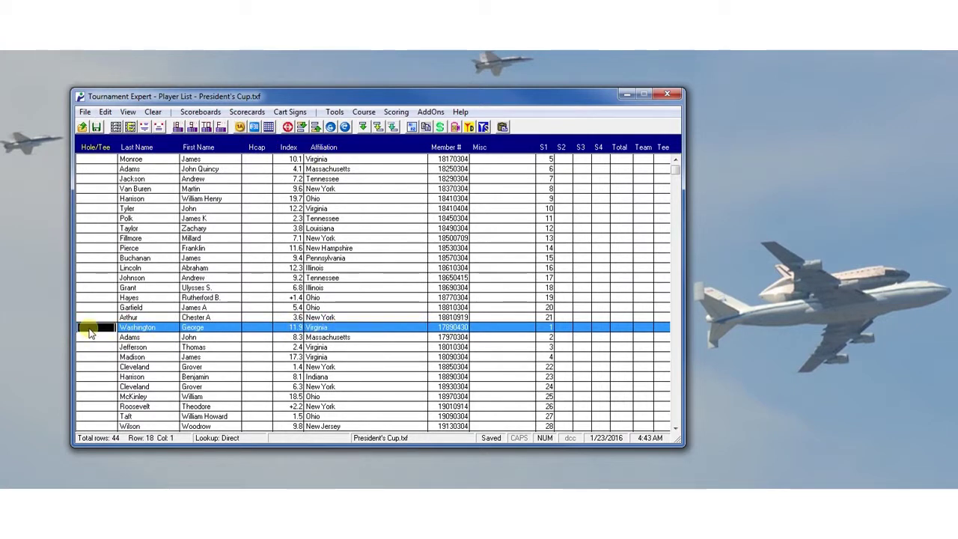
click(259, 327)
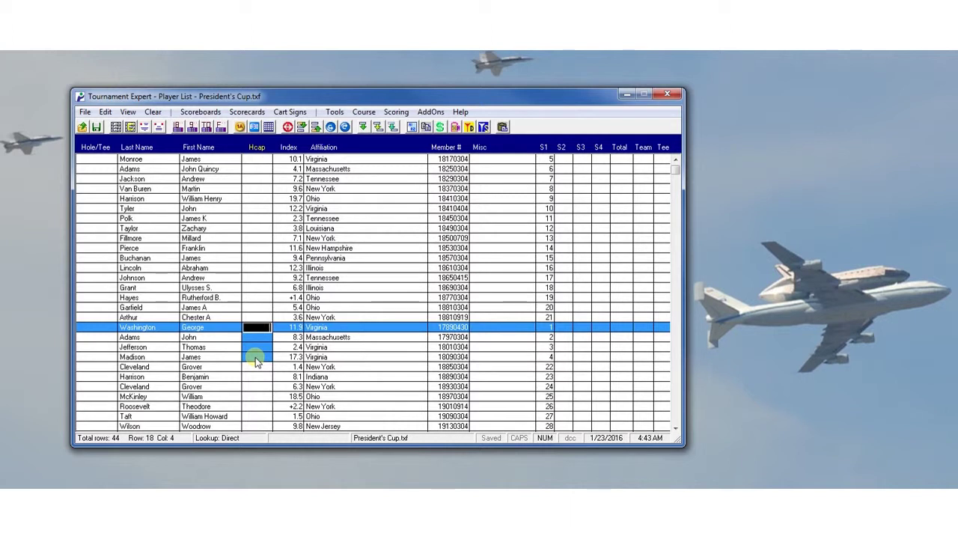
key(Delete)
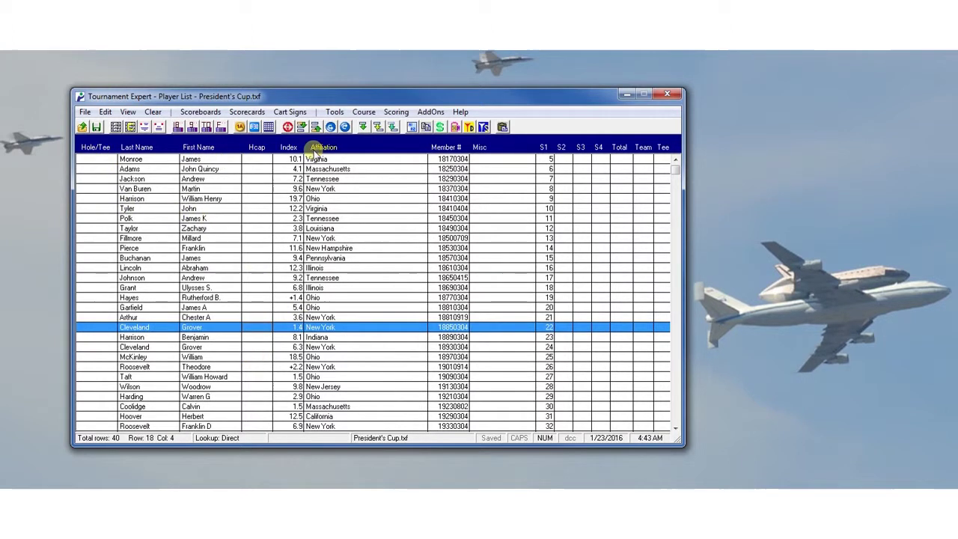
click(483, 159)
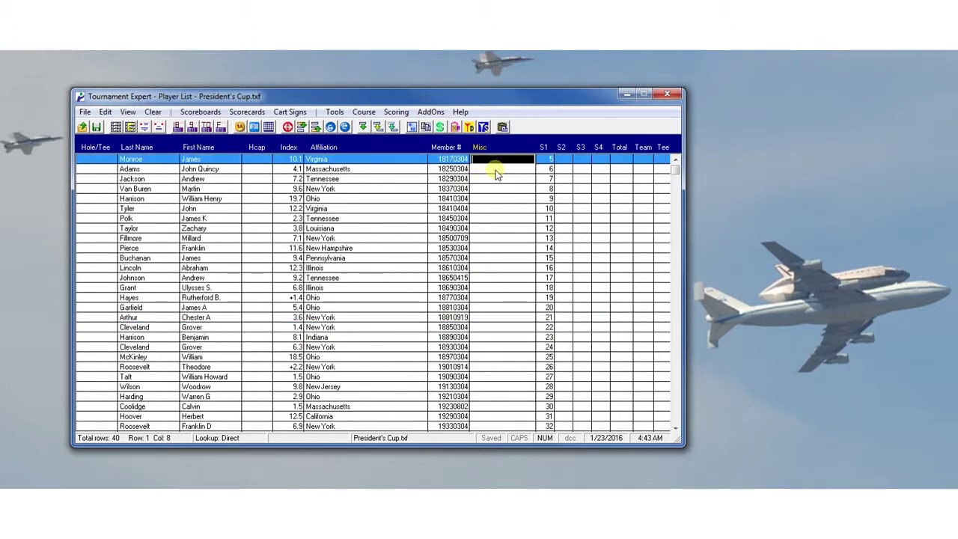
key(ctrl+z)
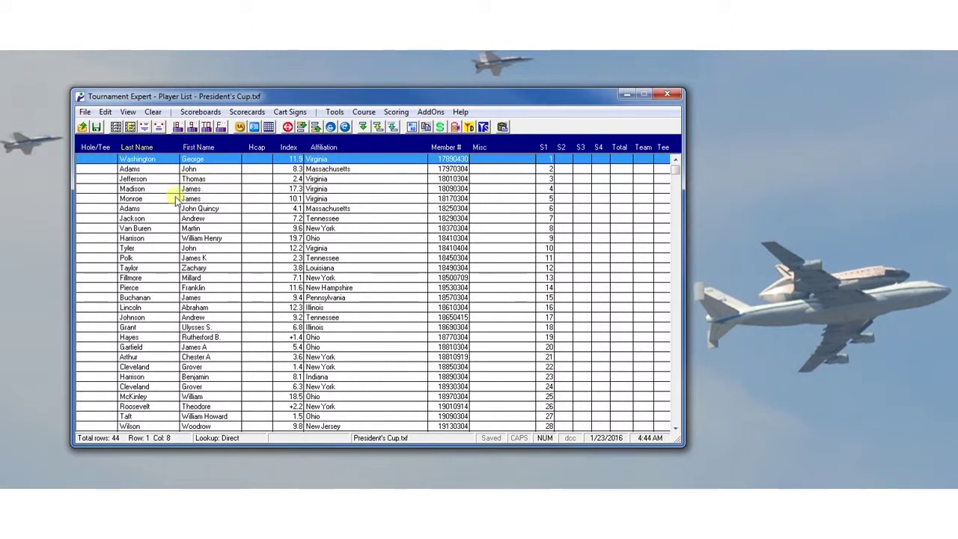
Step: Cut the five last names in rows 6 to 10 and paste them into the Misc column starting at row 14
click(137, 210)
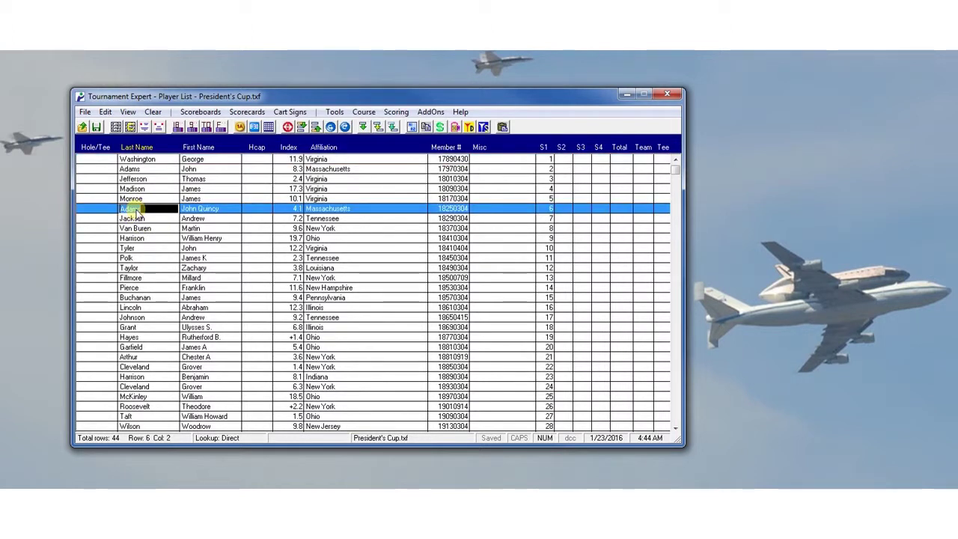
drag(136, 213, 138, 253)
key(ctrl+c)
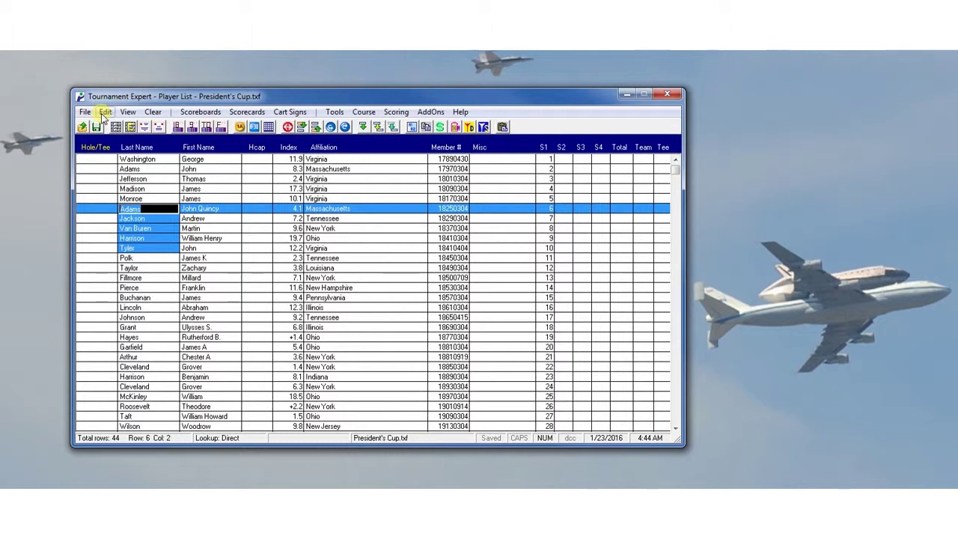
key(Delete)
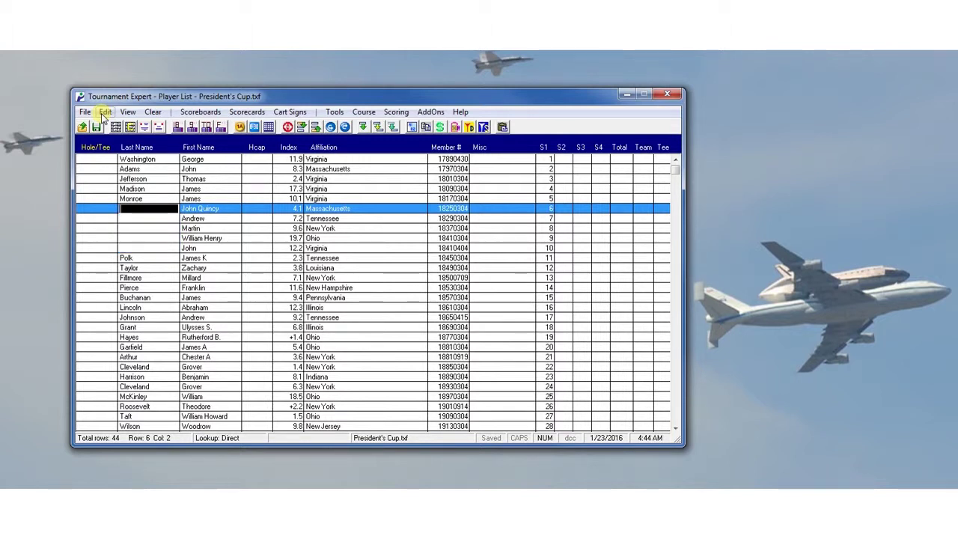
click(506, 289)
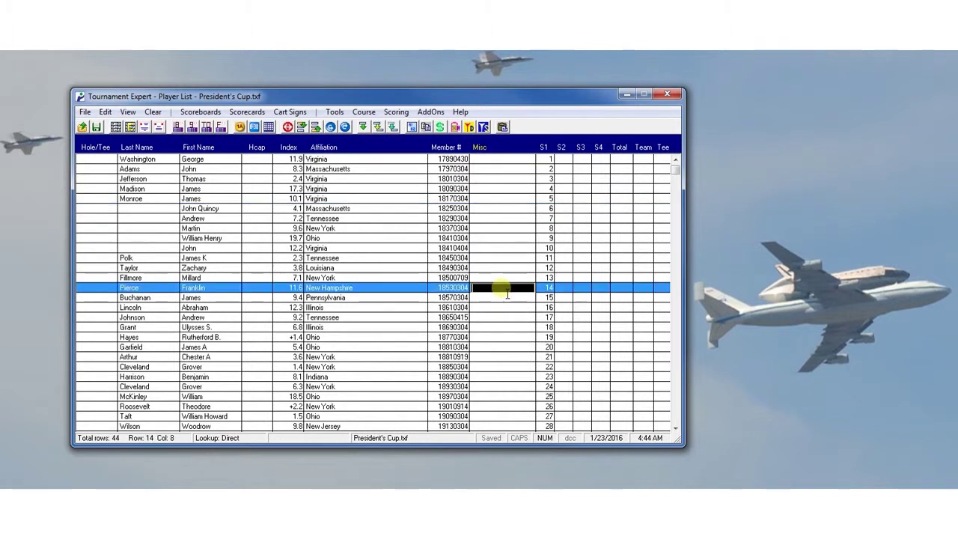
key(ctrl+v)
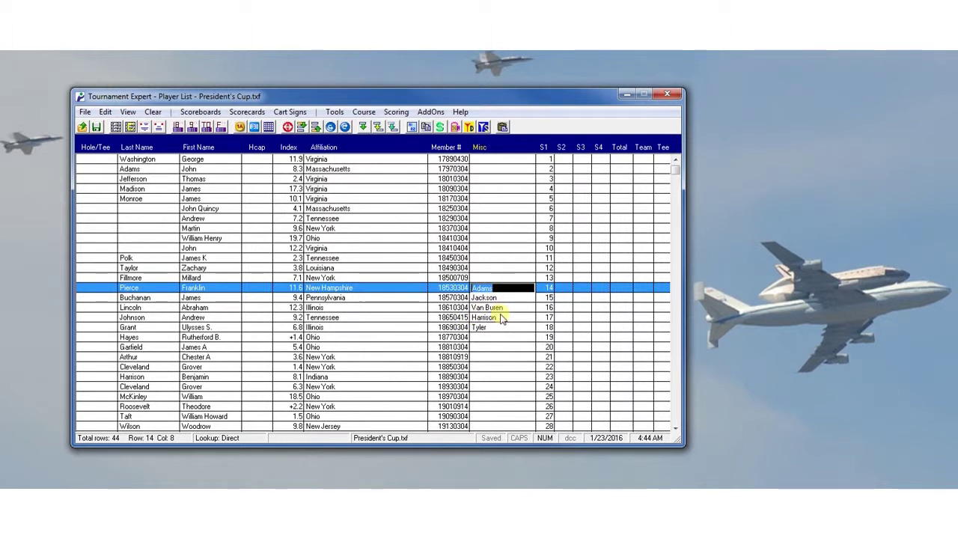
Step: Copy the five names in the Misc column, rows 14 to 18, back into the Last Name column starting at row 6
click(494, 328)
drag(514, 292, 504, 332)
key(ctrl+c)
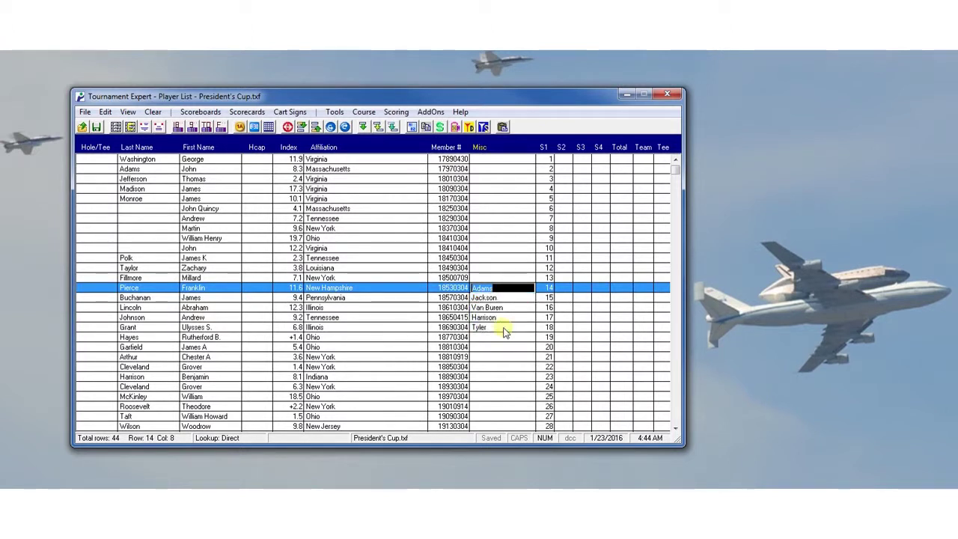
click(129, 211)
key(ctrl+v)
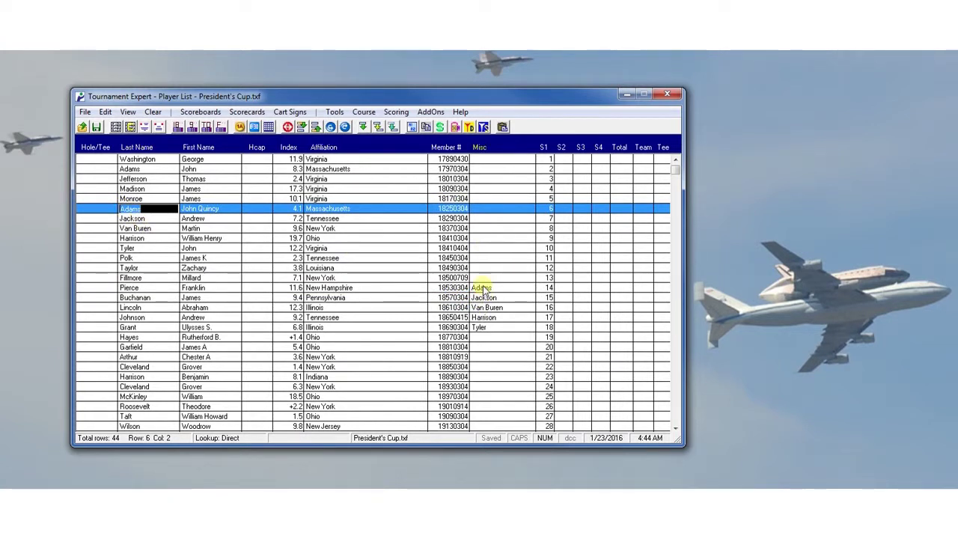
Step: Clear the five names from the Misc column in rows 14 to 18
click(483, 289)
drag(484, 289, 493, 334)
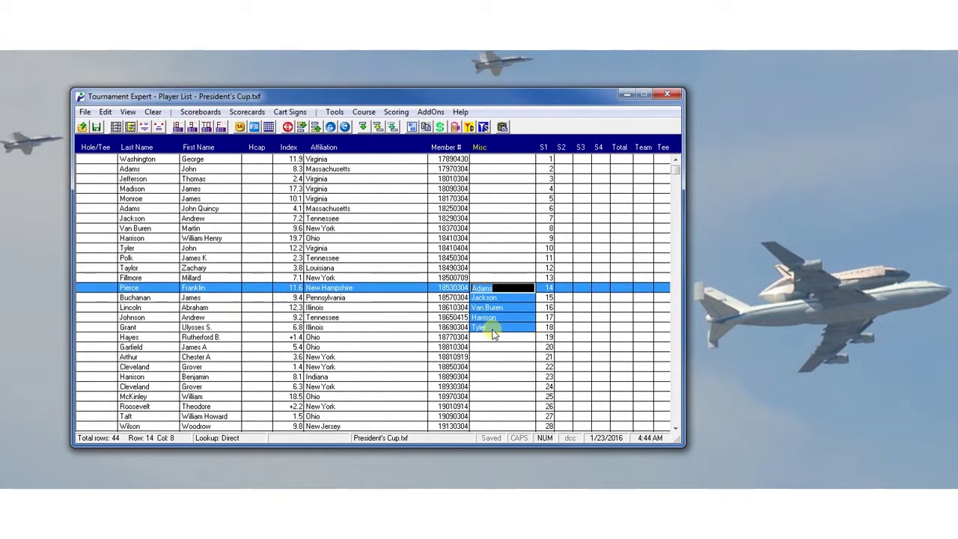
key(Delete)
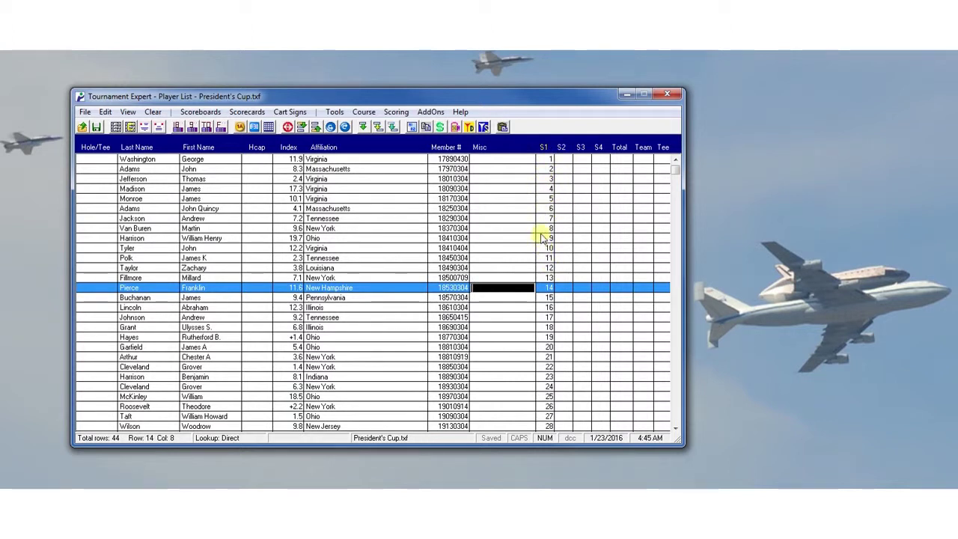
Step: Copy the S1 values of rows 7 to 17 and paste them into the S4 column starting at row 19
drag(542, 218, 549, 320)
key(ctrl+c)
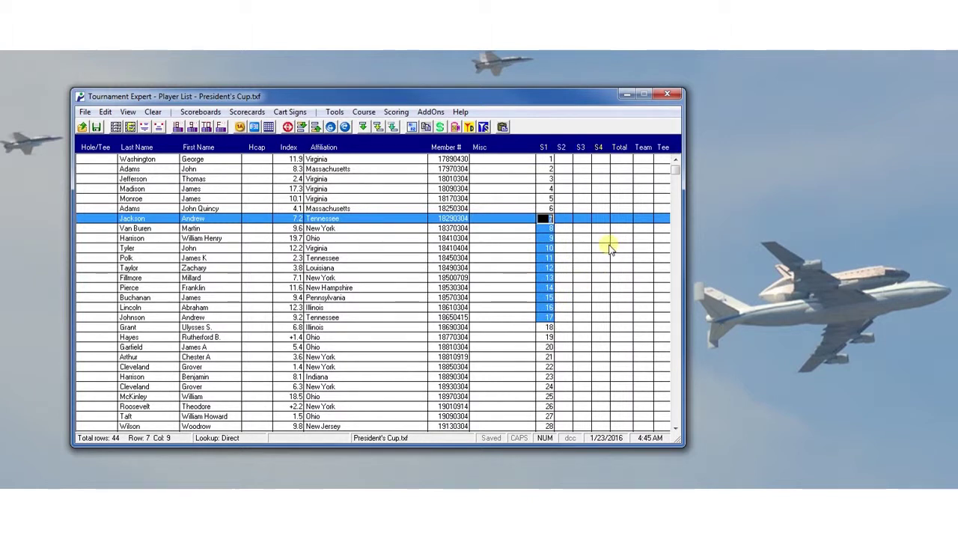
key(Escape)
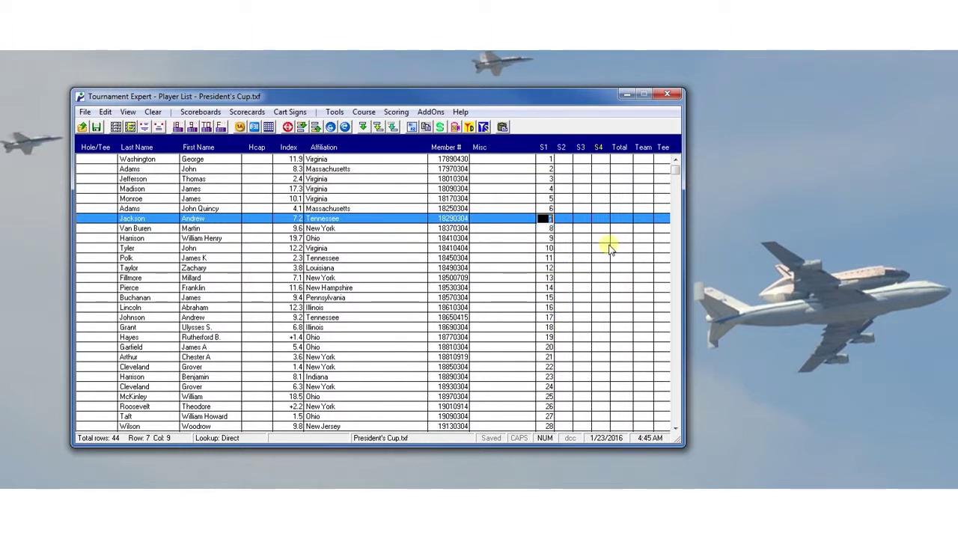
click(605, 338)
key(ctrl+v)
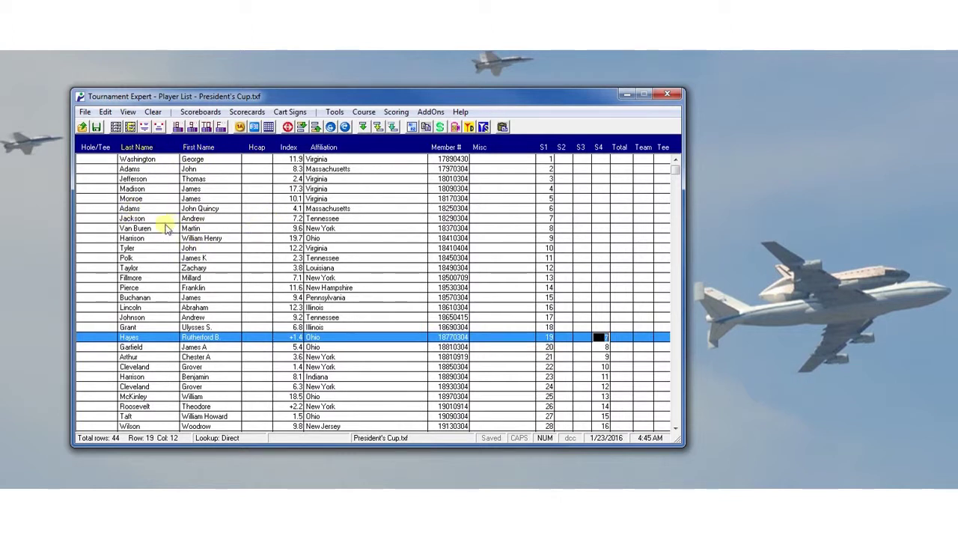
Step: Delete the Van Buren player row at row 8 and undo the deletion
click(149, 229)
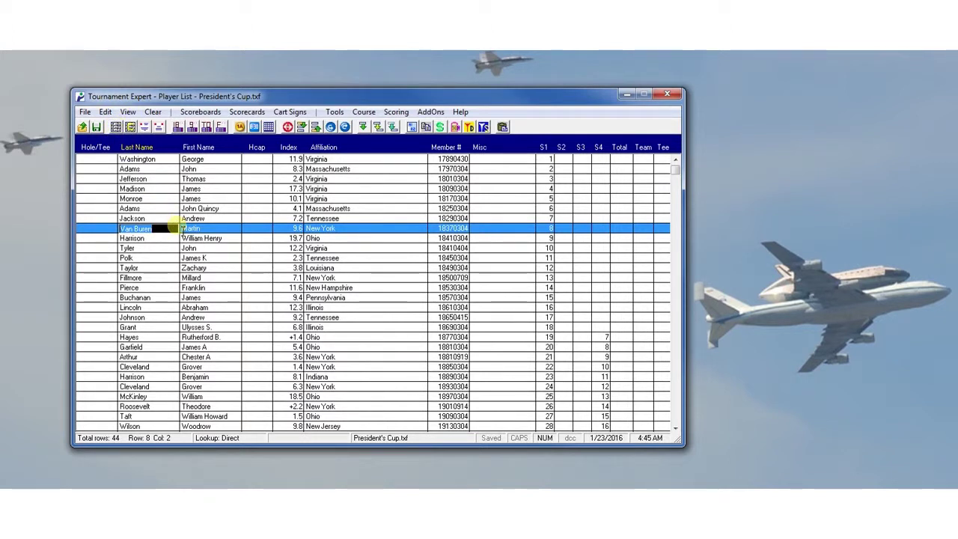
key(Delete)
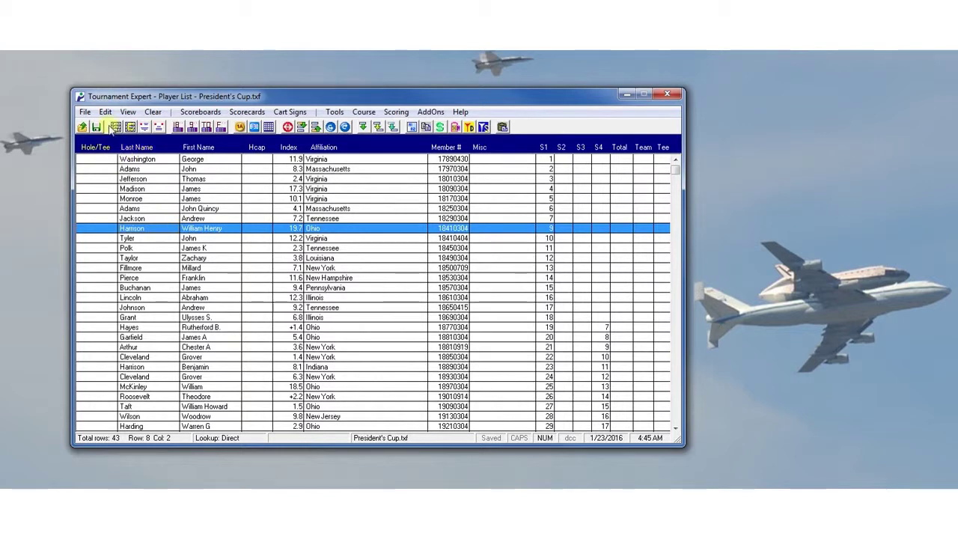
click(106, 112)
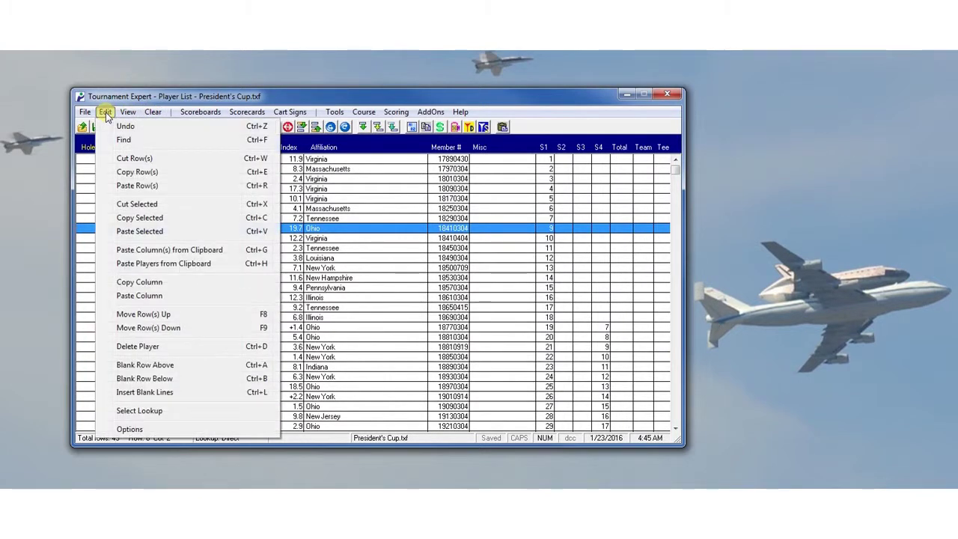
click(122, 127)
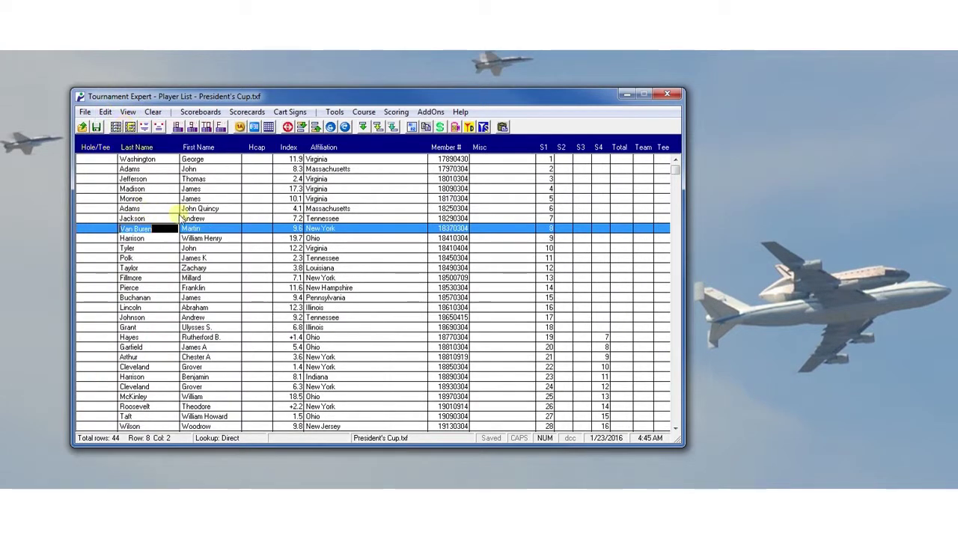
Step: Insert a blank row directly above the Taylor row at row 12
click(106, 112)
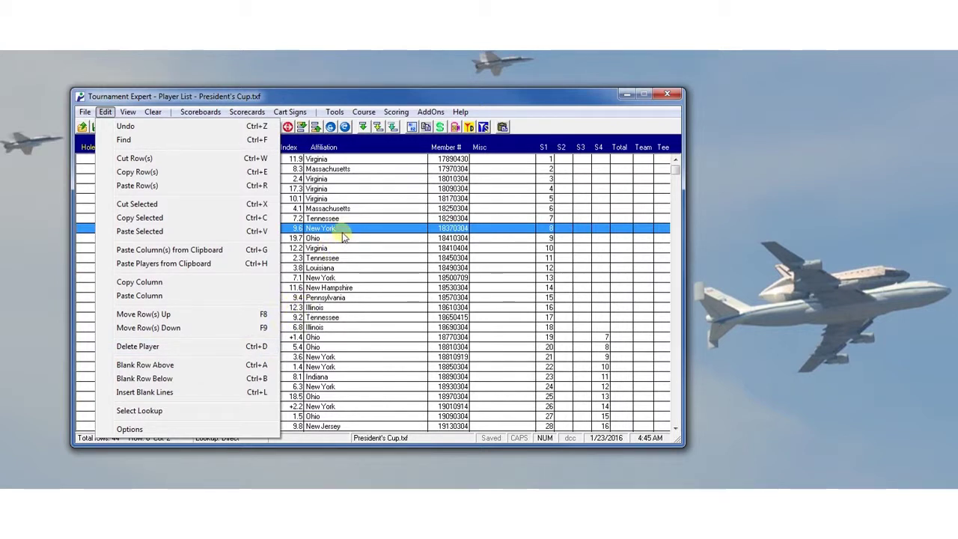
click(347, 271)
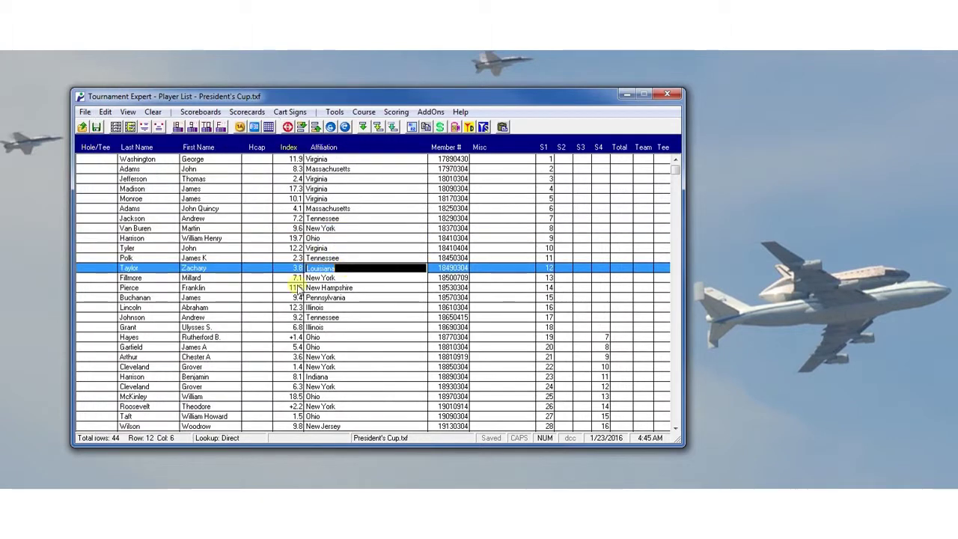
click(159, 269)
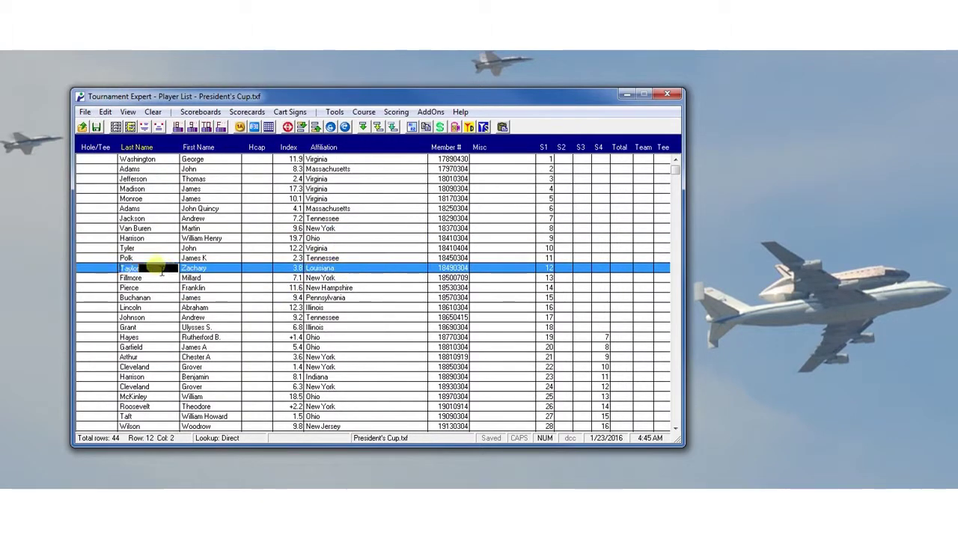
click(104, 112)
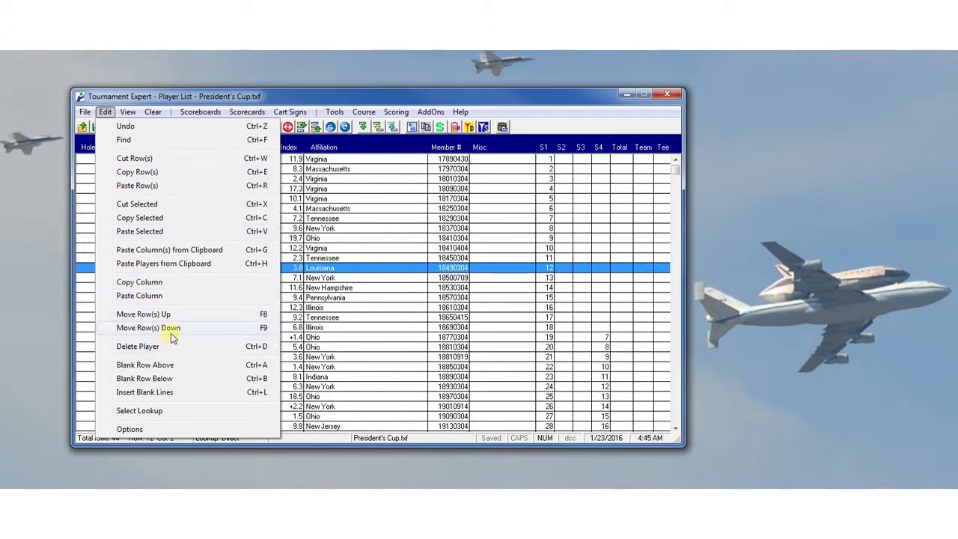
click(145, 365)
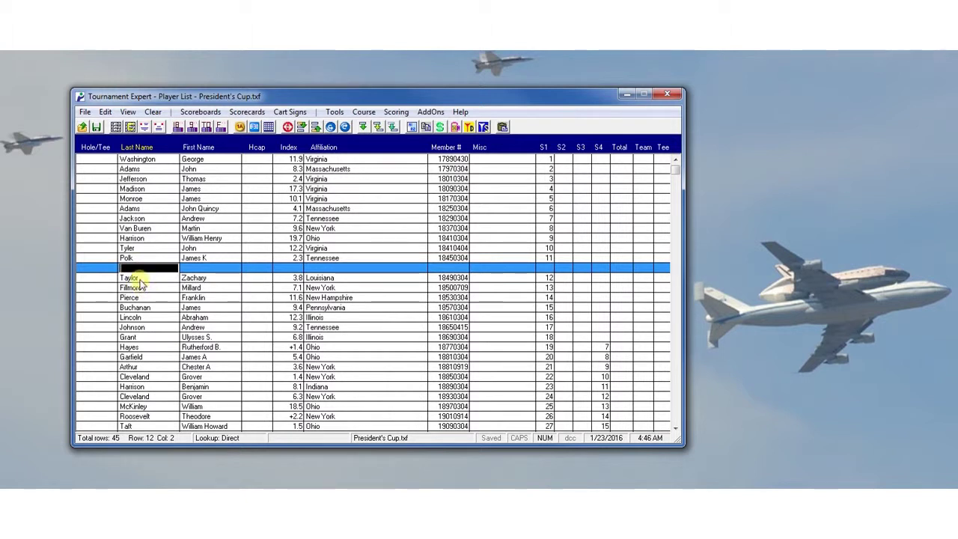
Step: Insert a blank row directly below the Taylor row at row 13
click(139, 280)
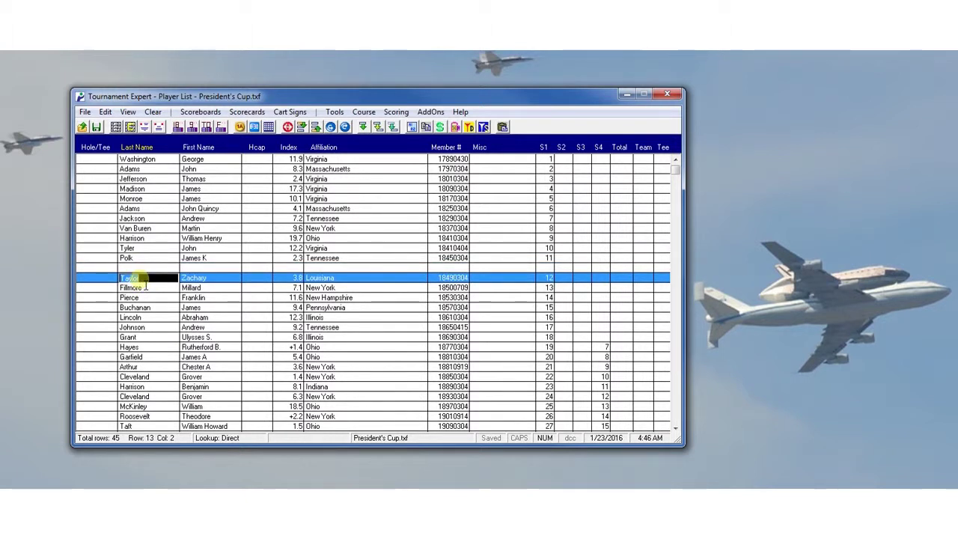
click(105, 112)
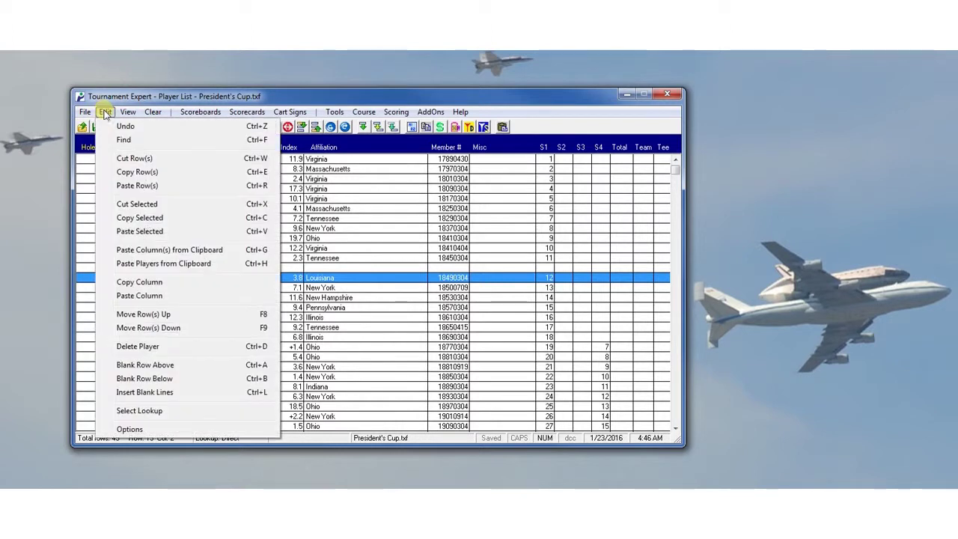
click(142, 380)
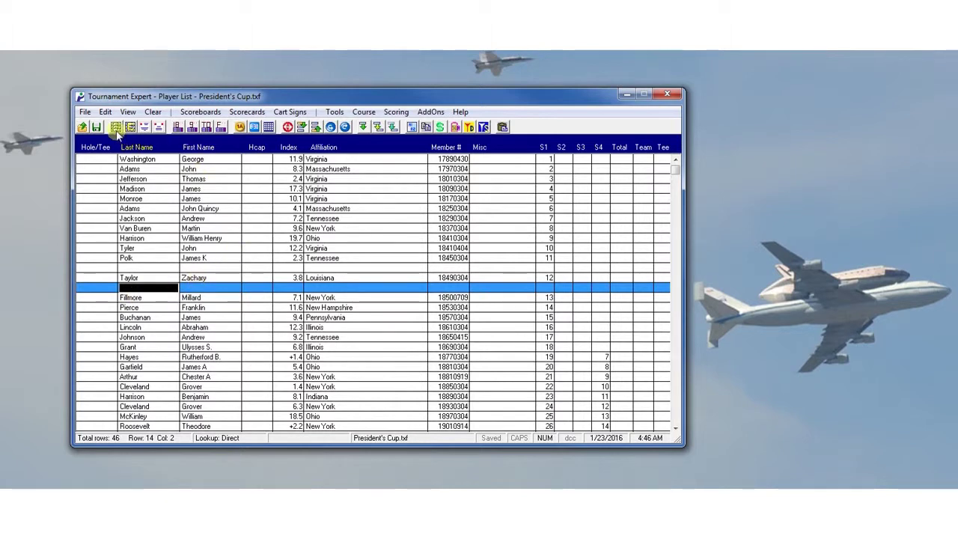
Step: Insert a blank row above the Hayes row and another blank row below the Arthur row
click(106, 113)
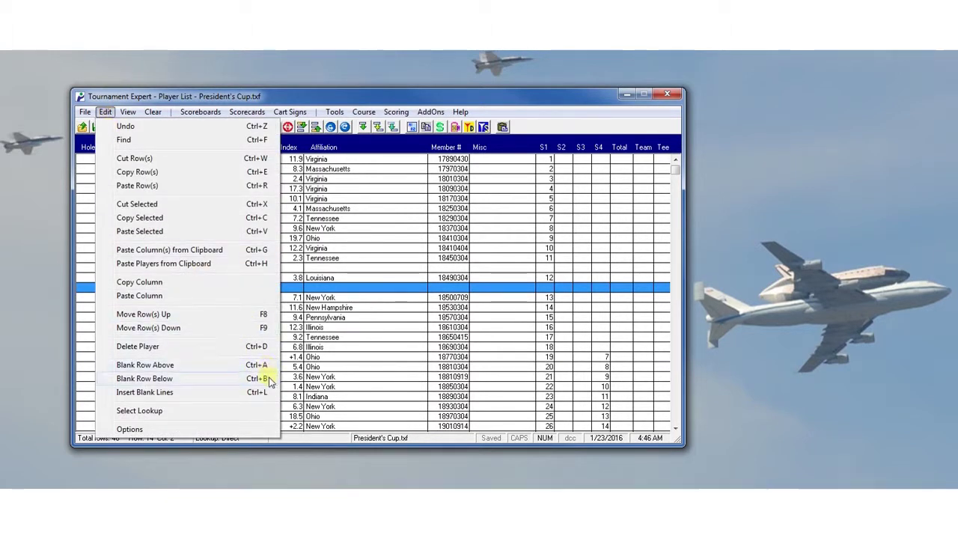
click(298, 358)
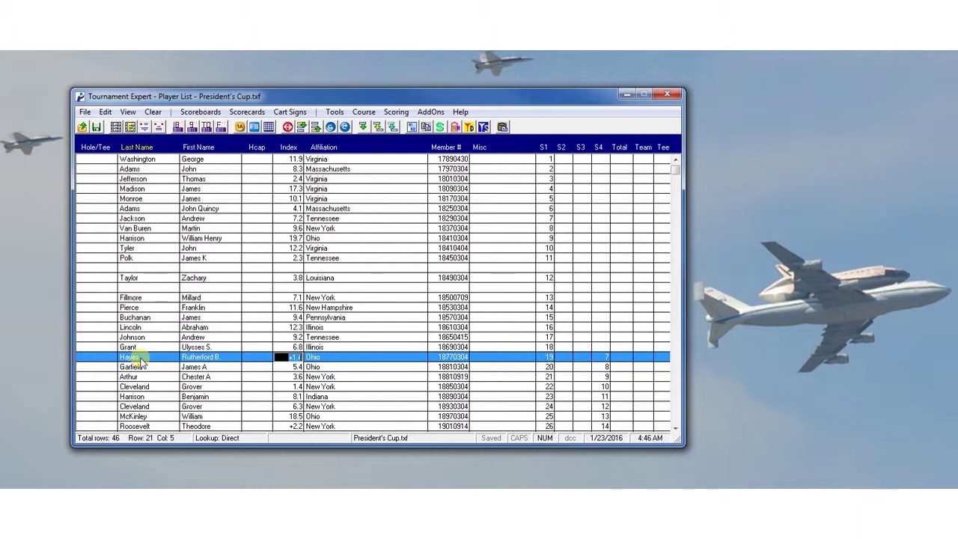
click(139, 358)
key(Insert)
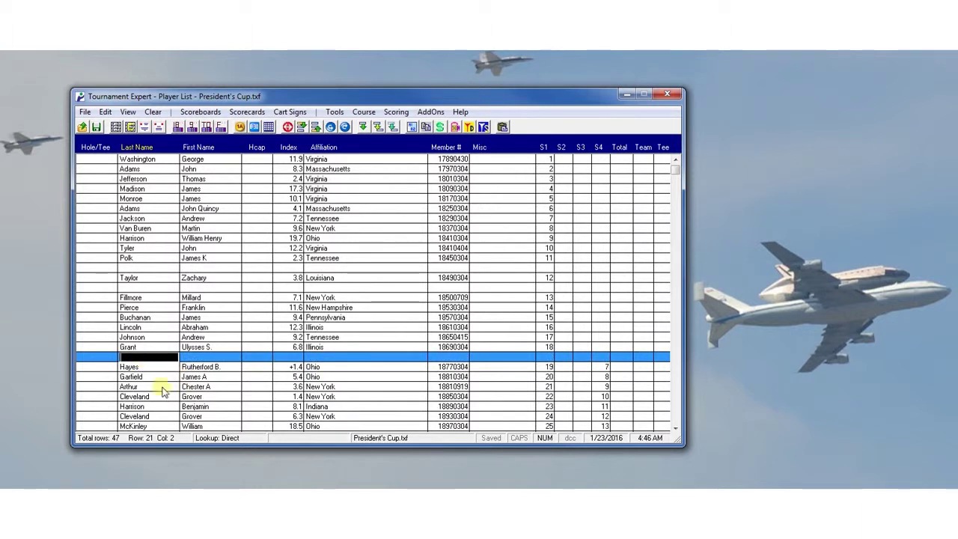
click(136, 387)
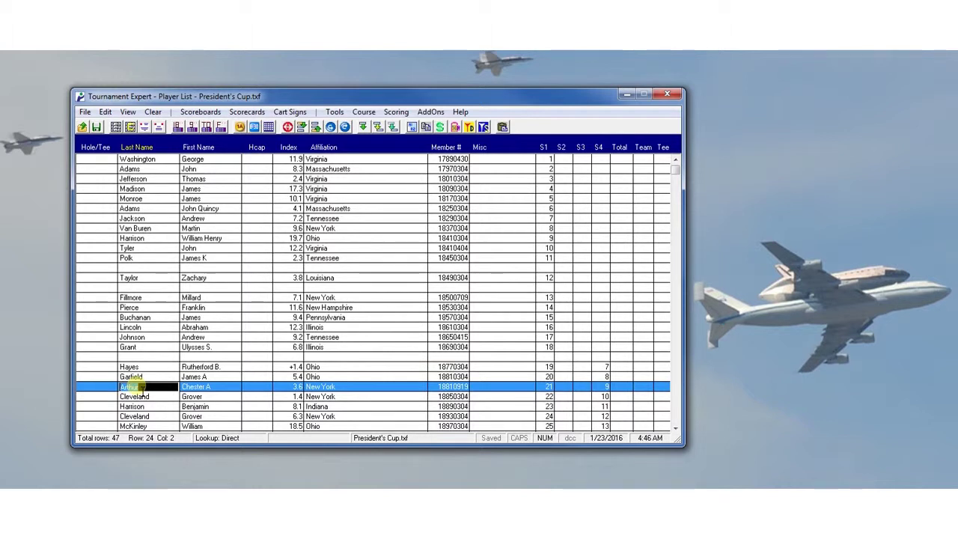
key(Insert)
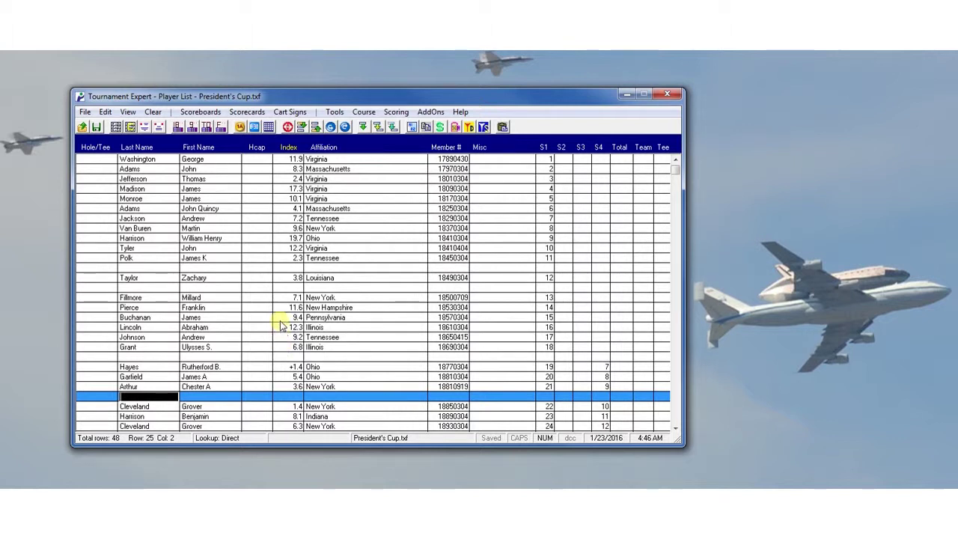
Step: Delete the ten rows from Monroe at row 5 through the blank row 14, and undo the deletion
right_click(153, 212)
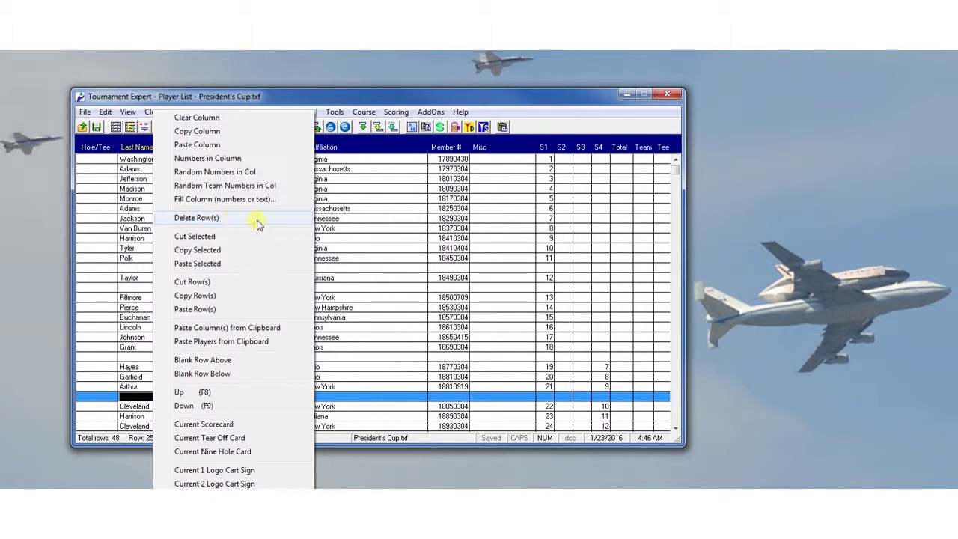
click(370, 232)
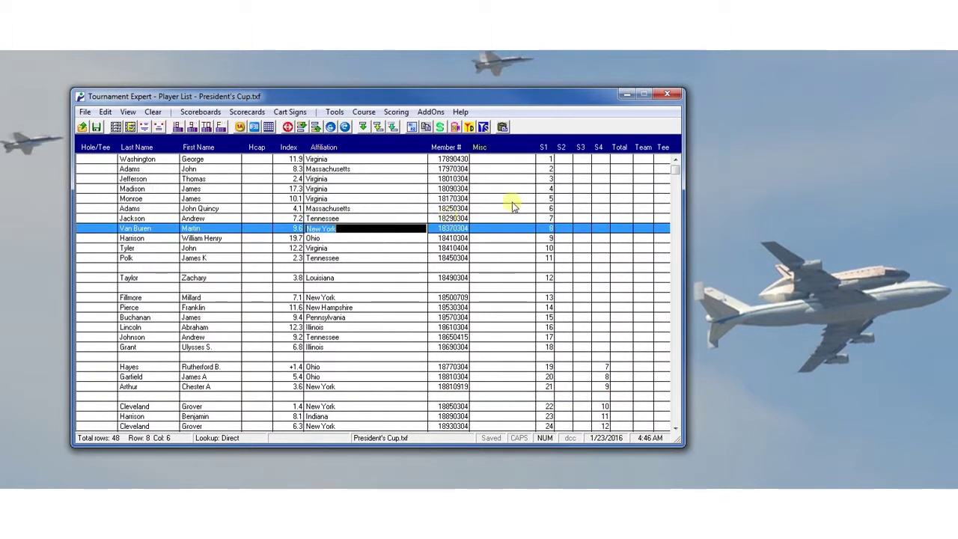
drag(508, 197, 507, 295)
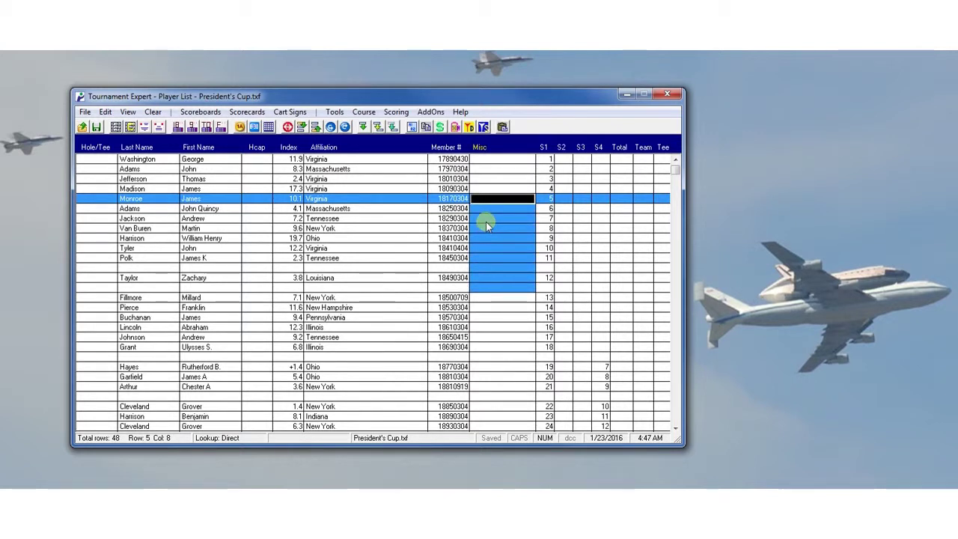
right_click(492, 244)
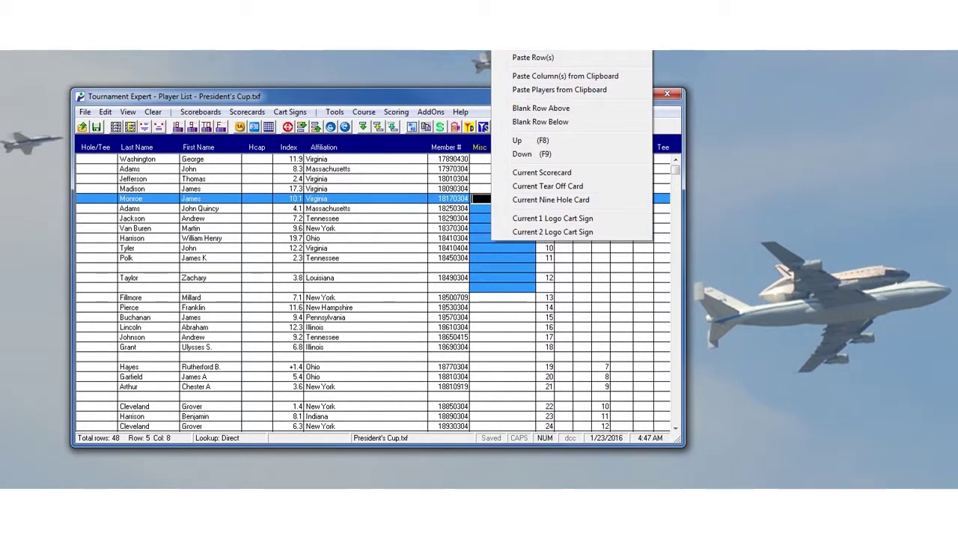
click(530, 30)
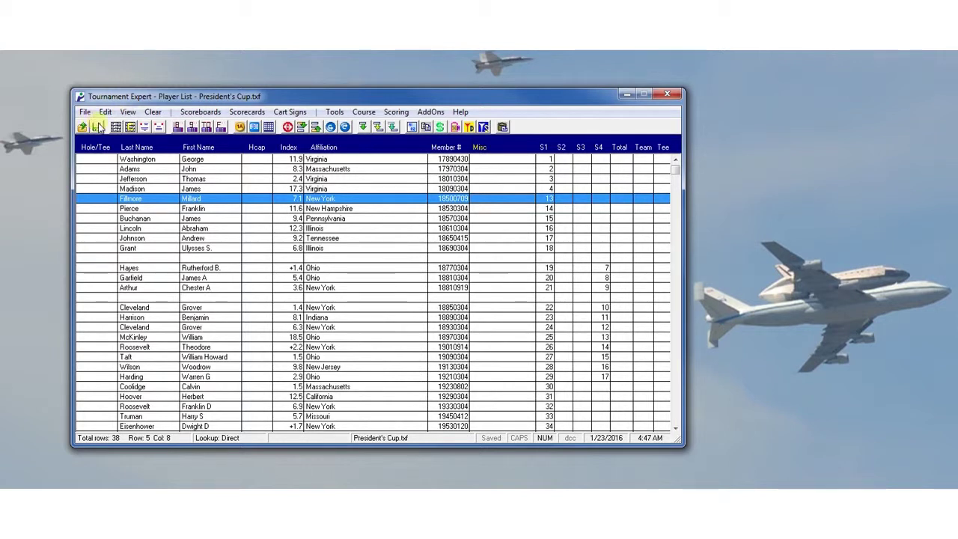
key(ctrl+z)
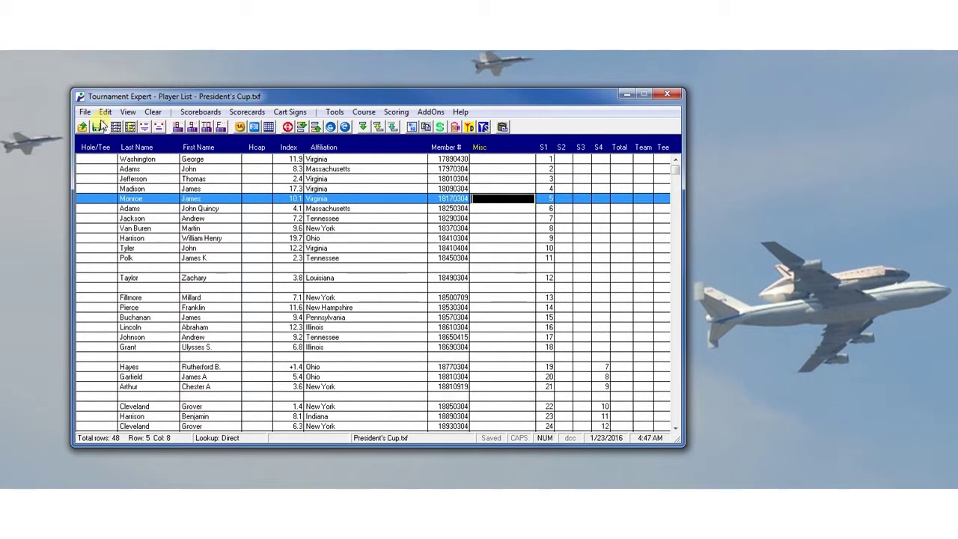